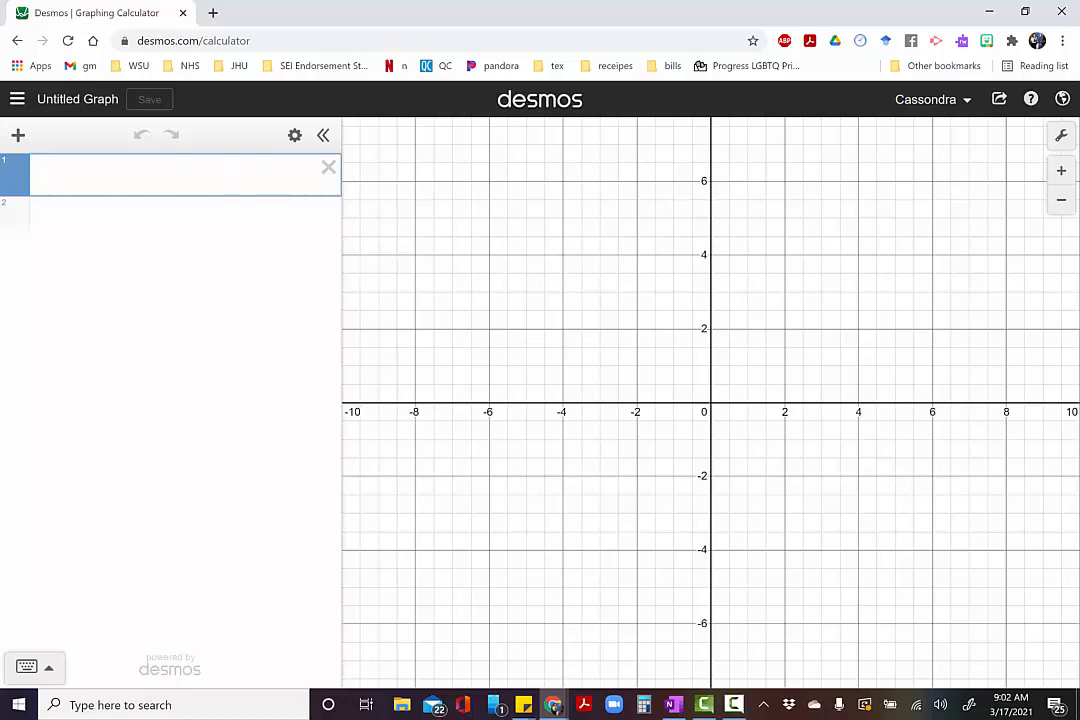
- Define list L in the first expression using the copied SAT scores, removing the extra empty brackets before the pasted list
text(L )
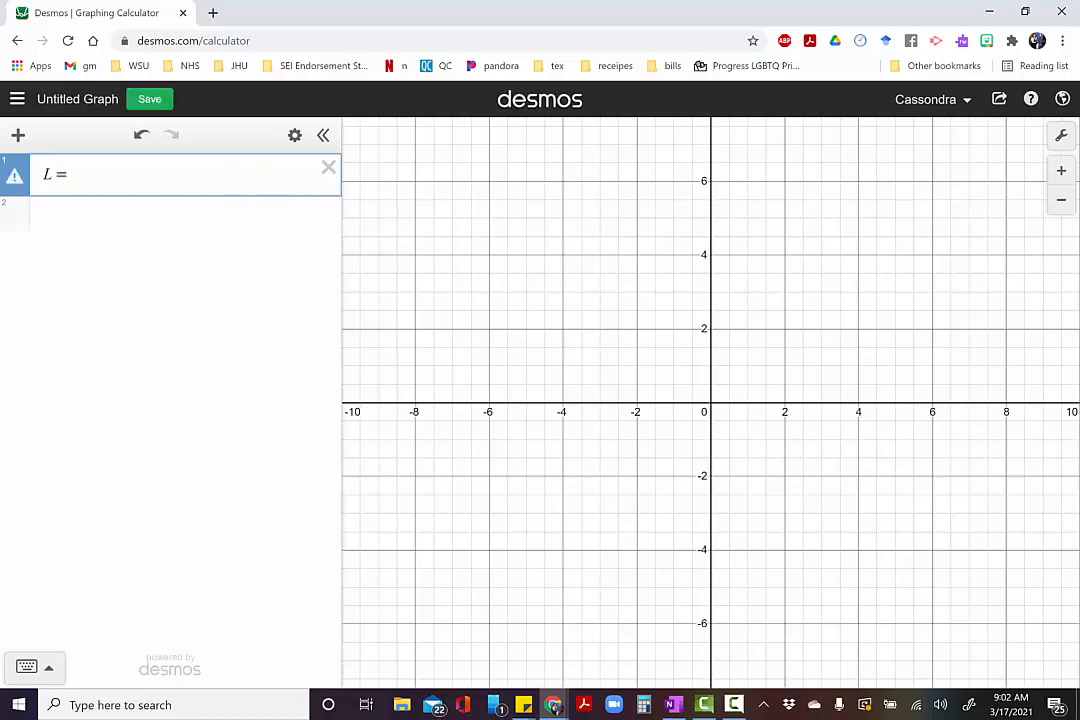
text(= [)
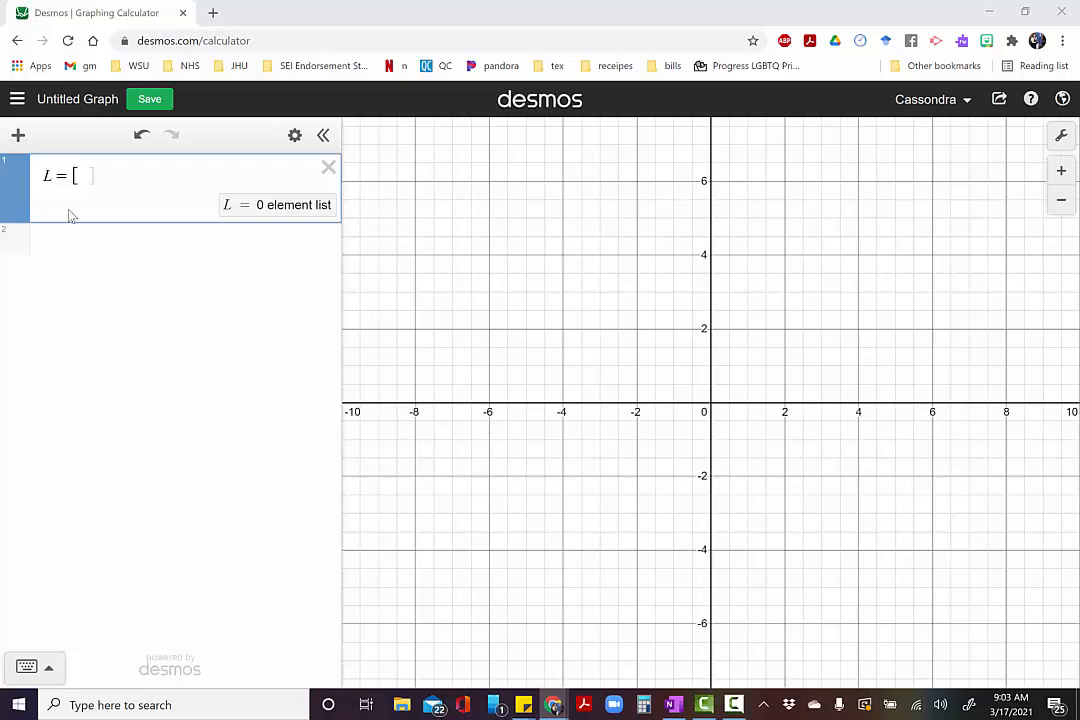
right_click(76, 176)
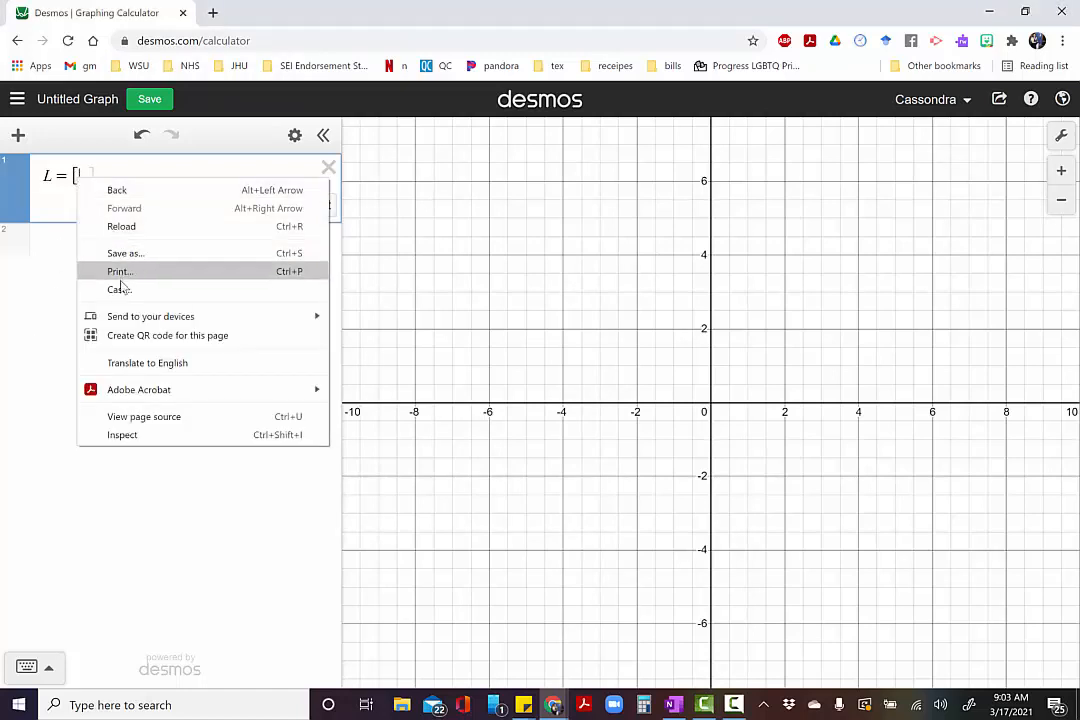
click(59, 247)
click(88, 175)
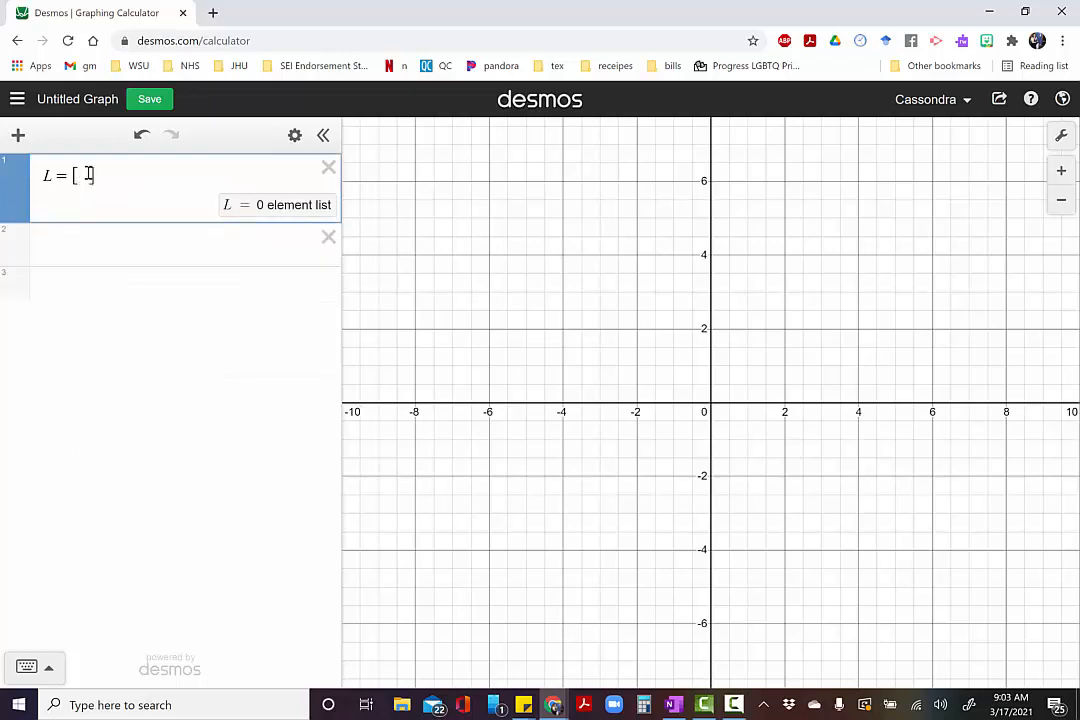
key(ctrl+v)
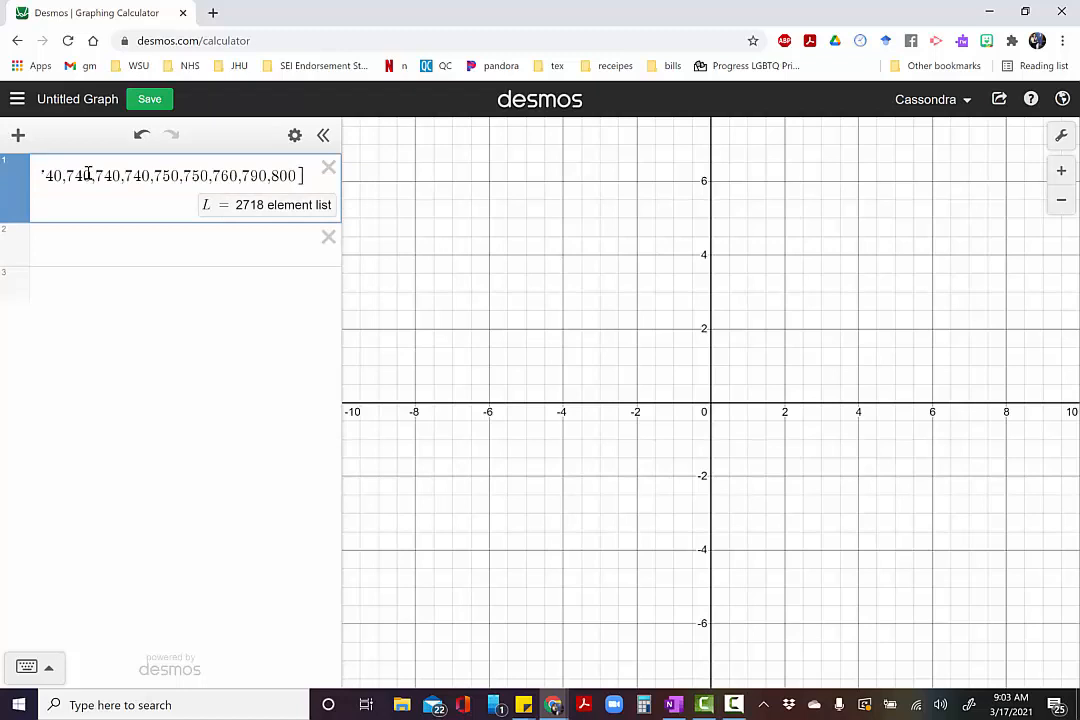
key(Home)
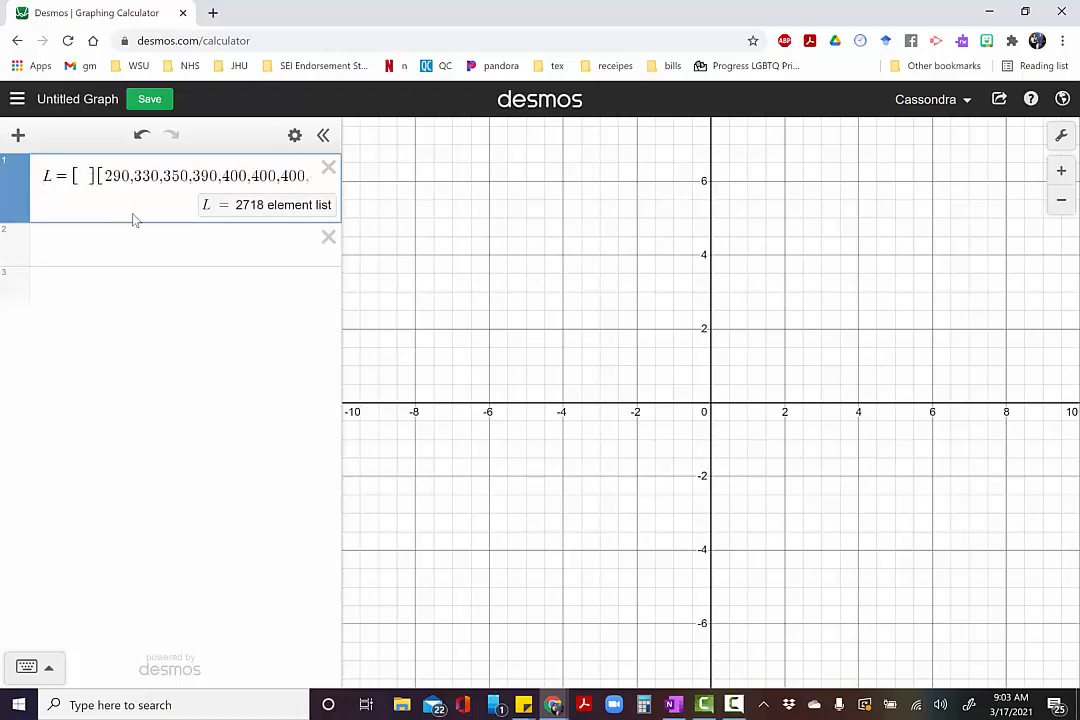
key(BackSpace)
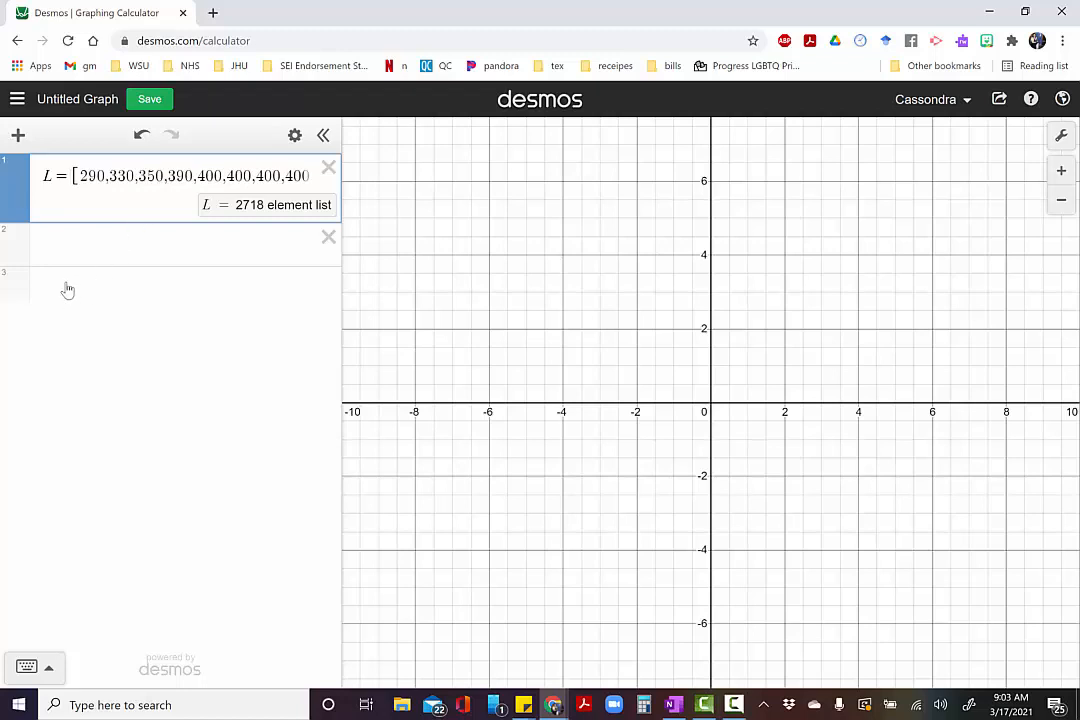
- Add a dot plot of the data with the expression dotplot(L)
click(49, 245)
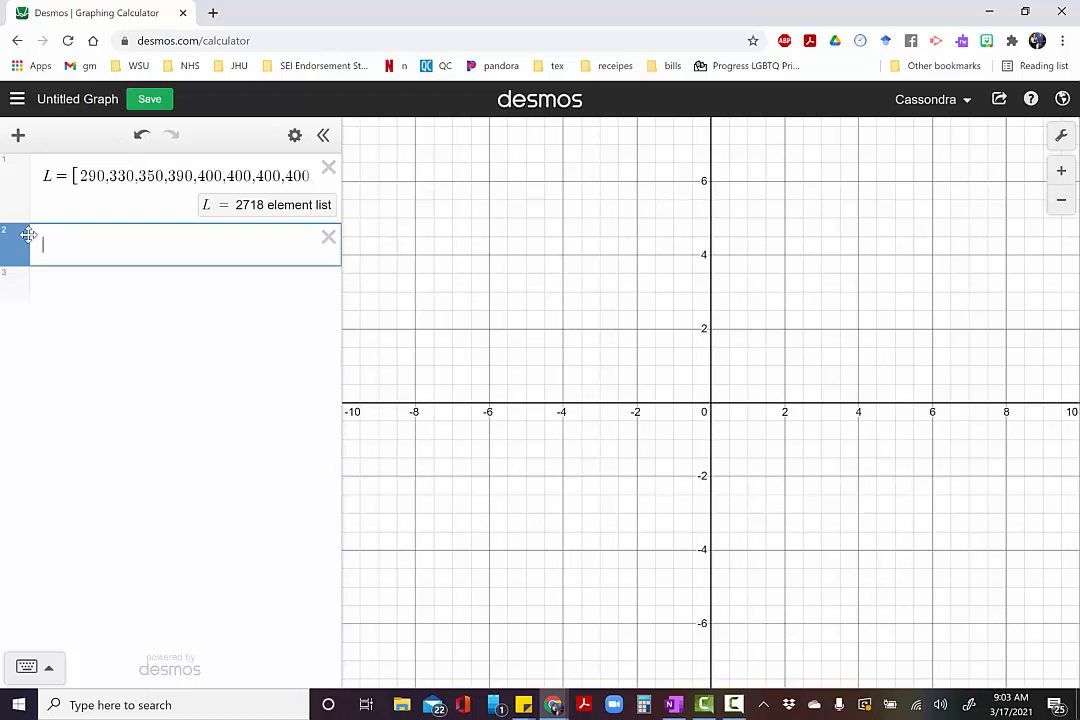
text(dotplot(L)
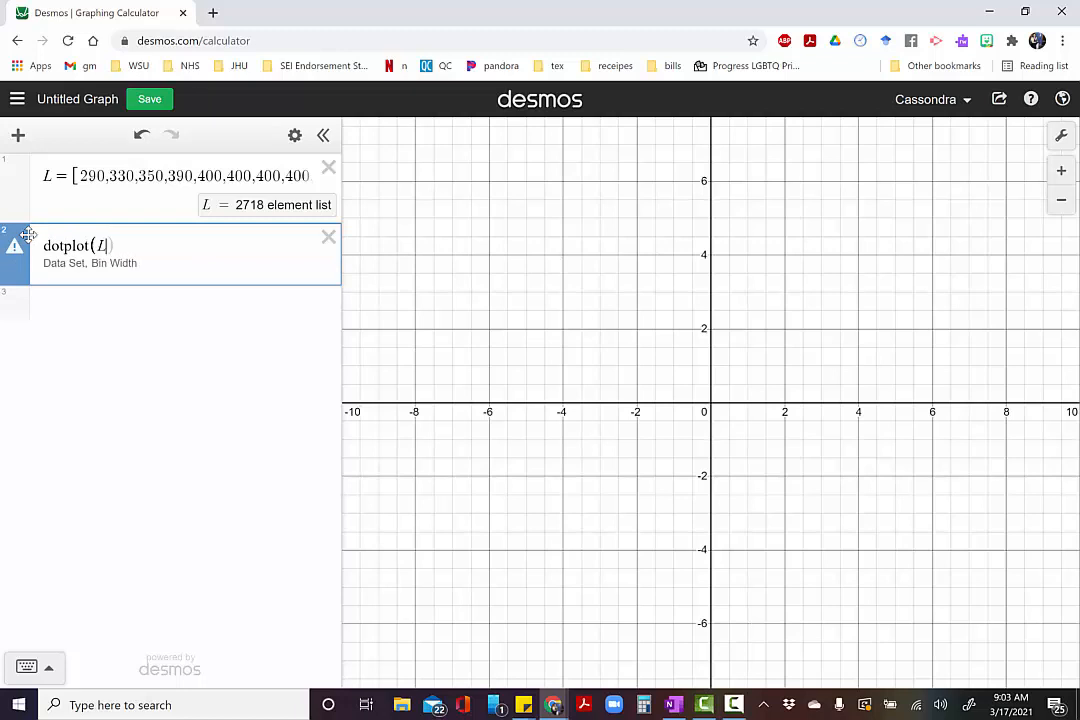
text())
key(Return)
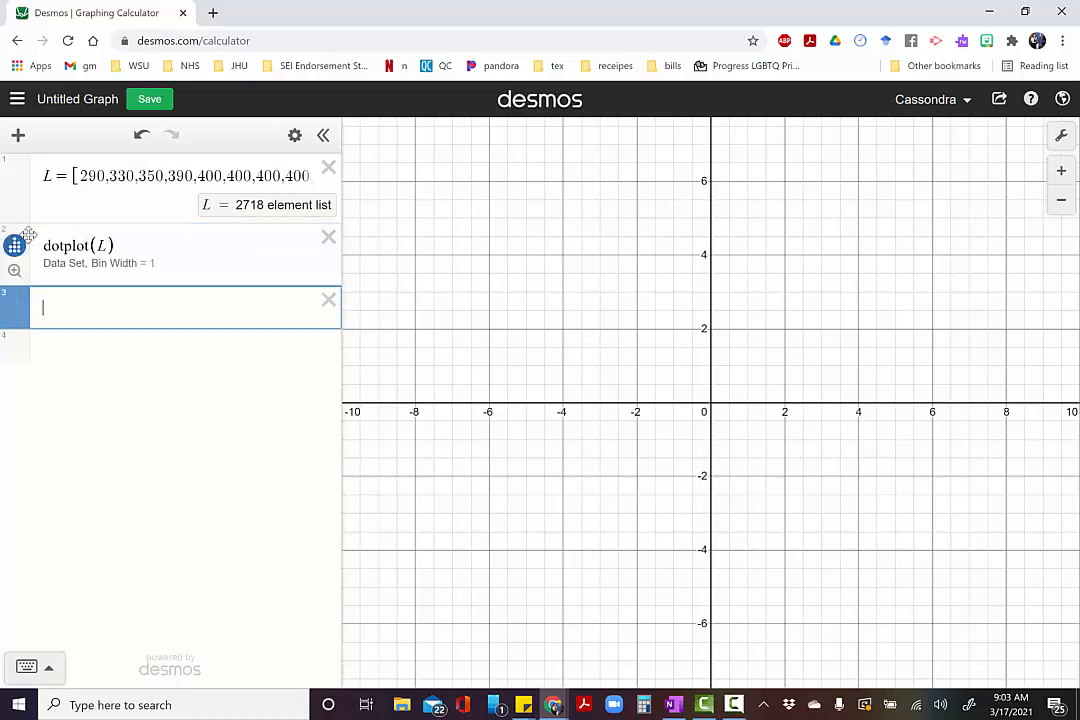
- Find the dot plot on the graph and examine its full distribution between about 290 and 800 on the x-axis
scroll(721, 311, down, 5)
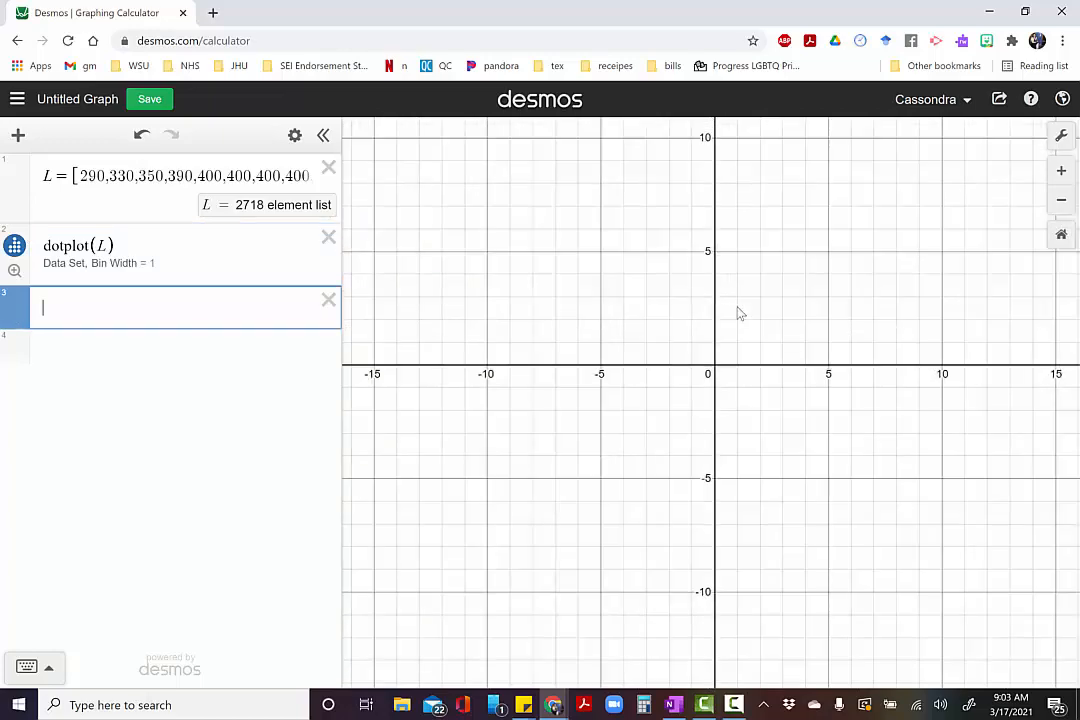
scroll(839, 284, down, 5)
drag(969, 400, 430, 509)
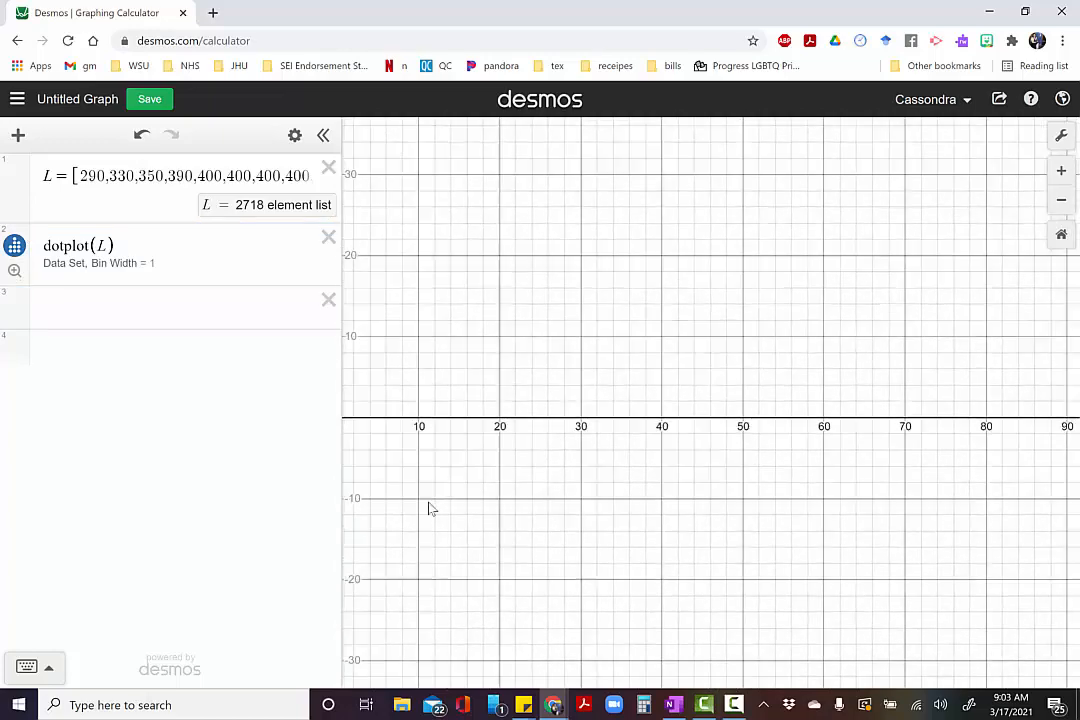
scroll(430, 509, down, 3)
drag(851, 535, 448, 540)
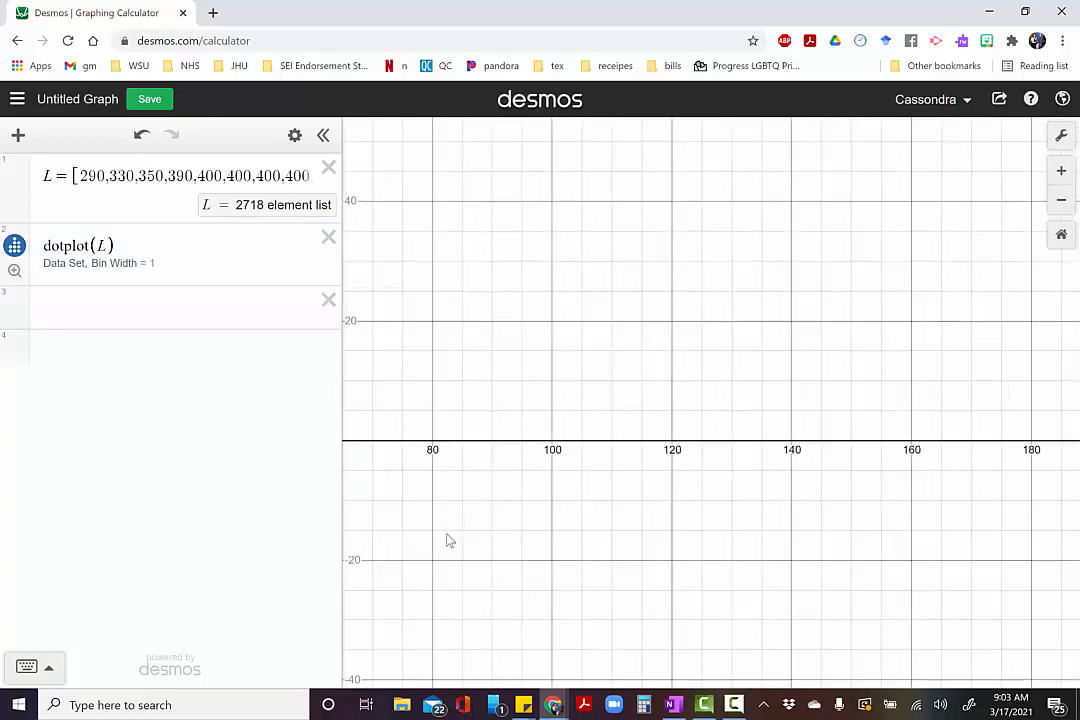
drag(820, 571, 388, 571)
drag(875, 571, 452, 548)
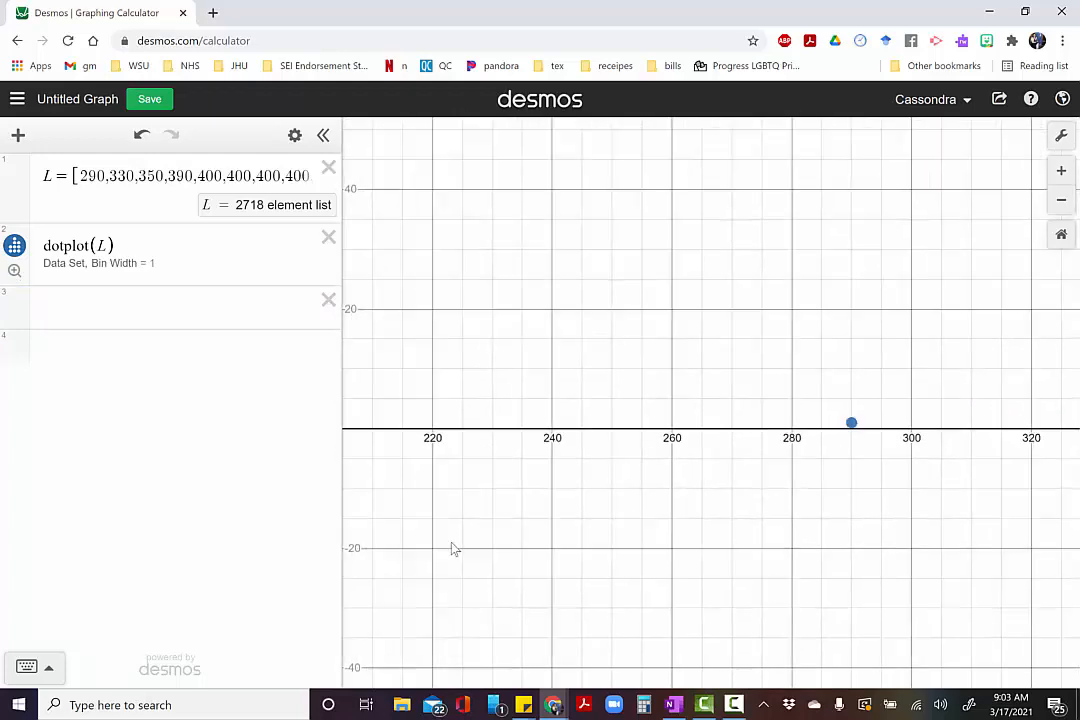
drag(940, 564, 757, 550)
scroll(757, 550, down, 2)
drag(890, 579, 726, 572)
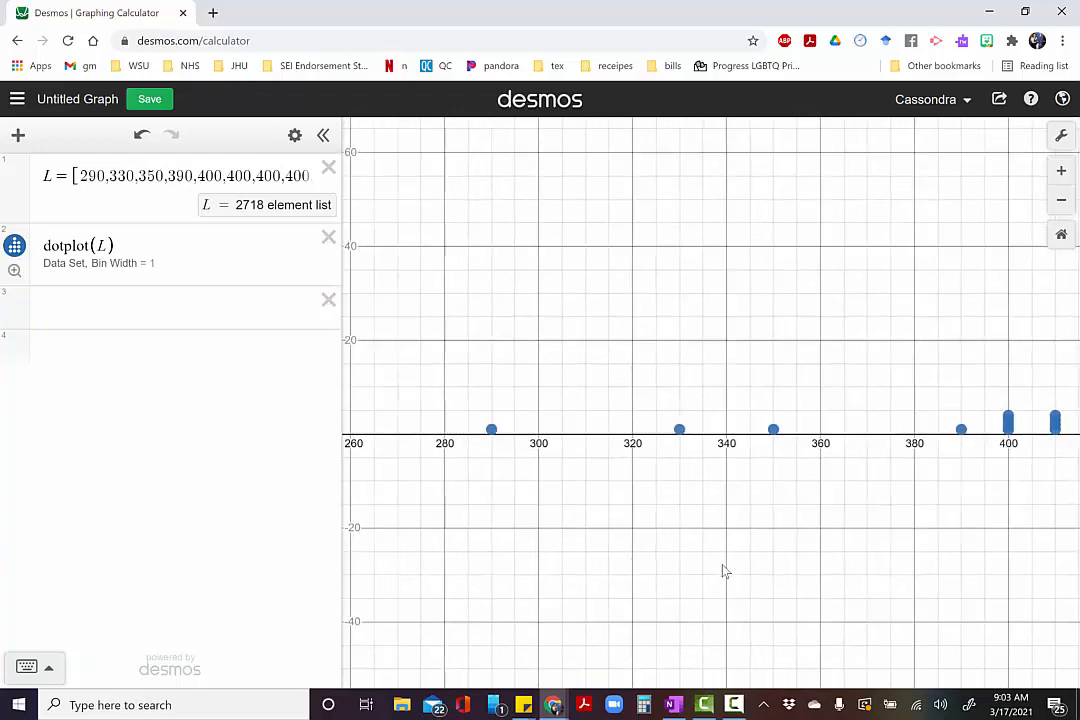
scroll(726, 571, down, 2)
scroll(921, 581, down, 3)
drag(967, 570, 827, 535)
scroll(892, 571, down, 4)
scroll(990, 572, down, 2)
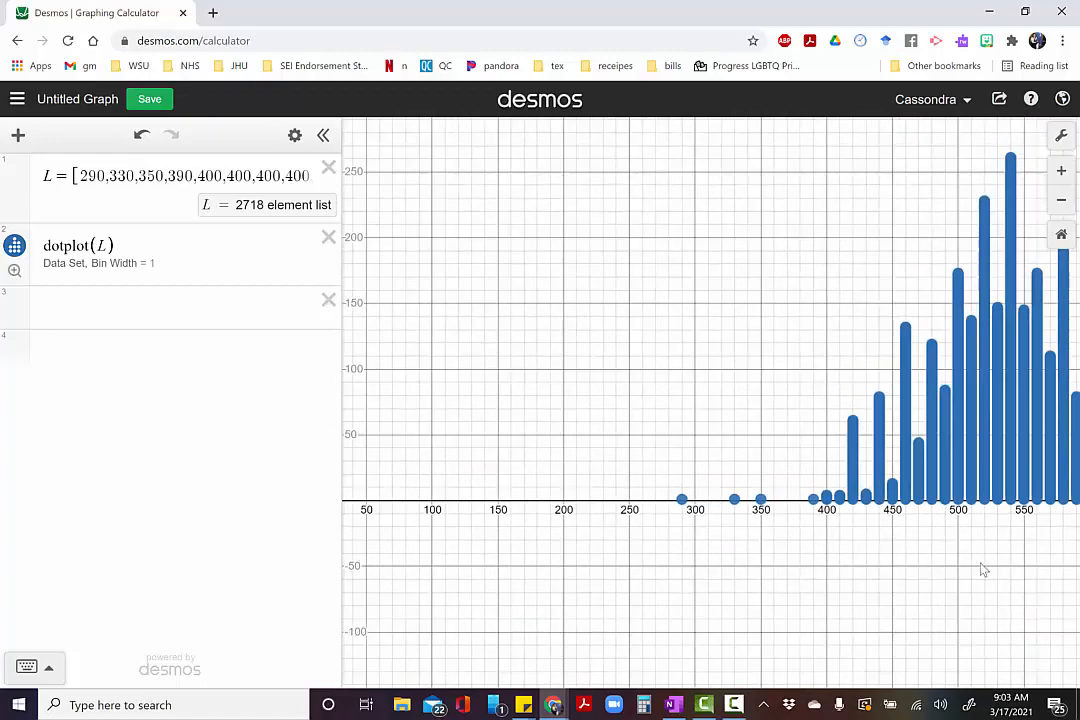
drag(984, 570, 683, 618)
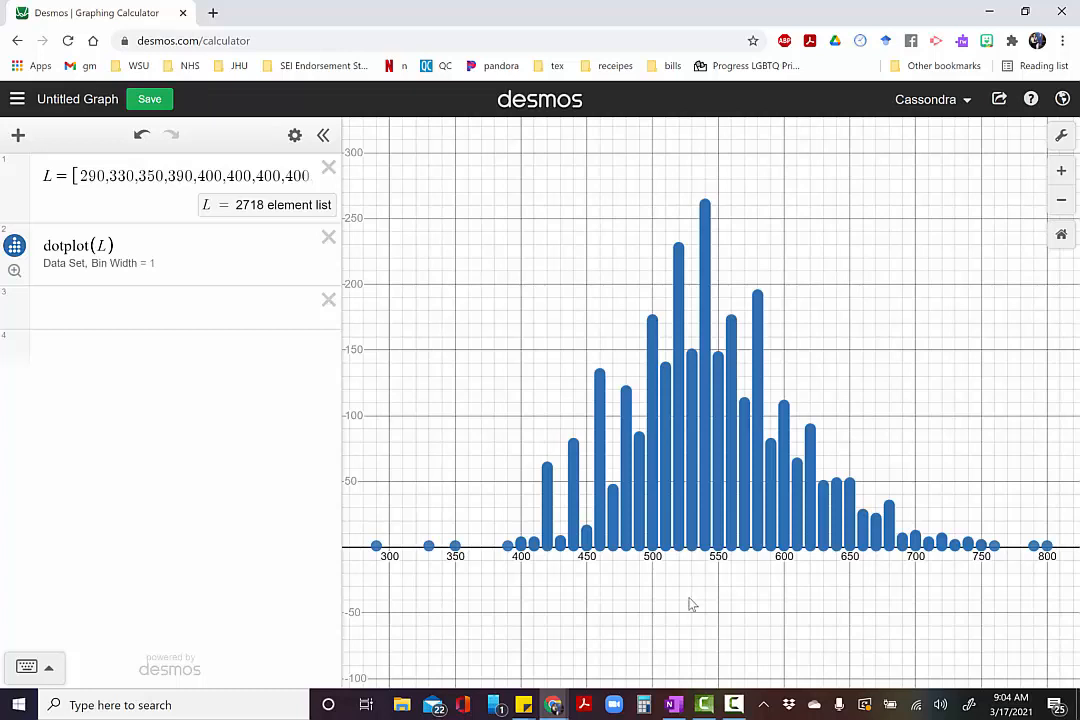
- Add a histogram of the data with histogram(L) and hide the dot plot
click(191, 309)
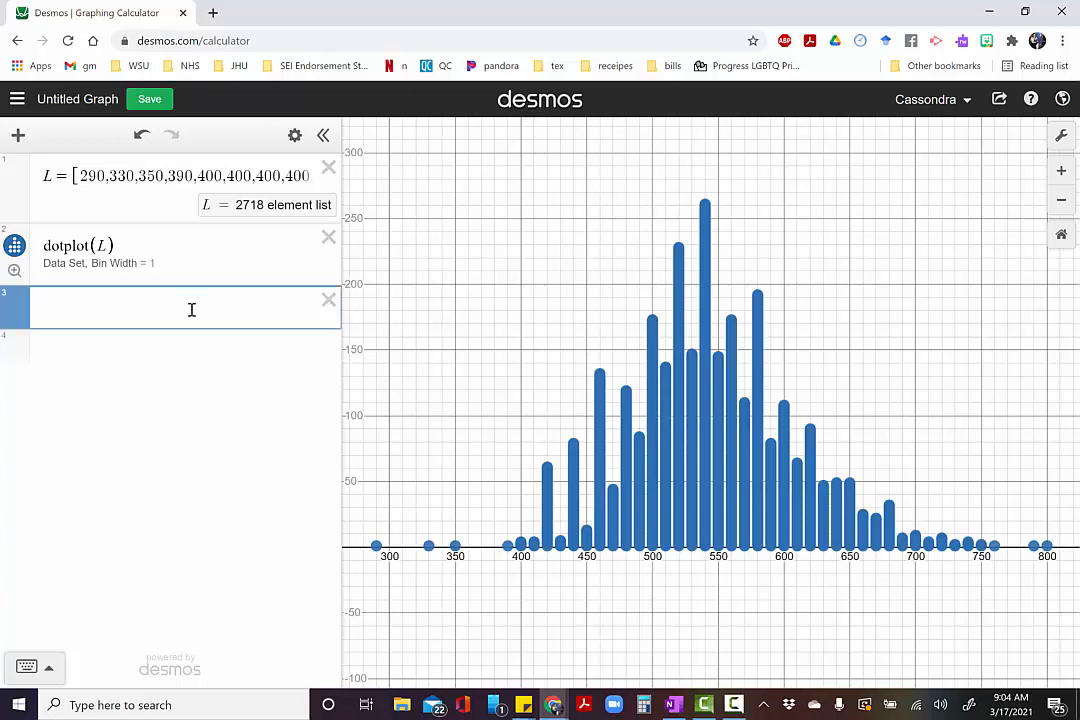
text(hist)
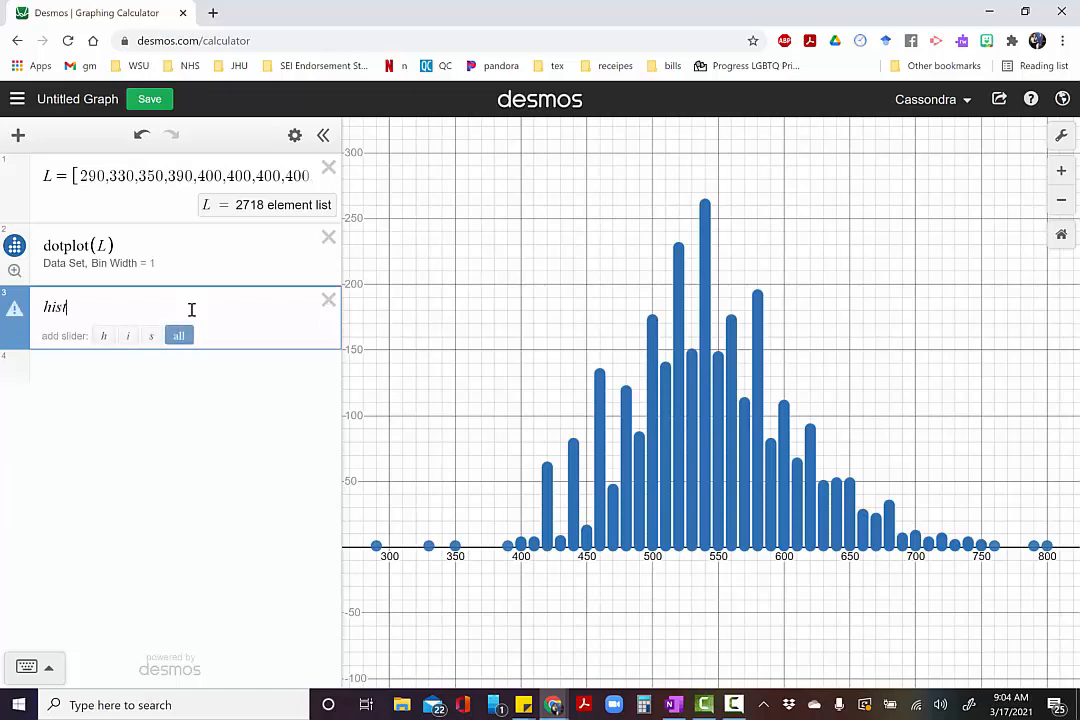
text(ogram)
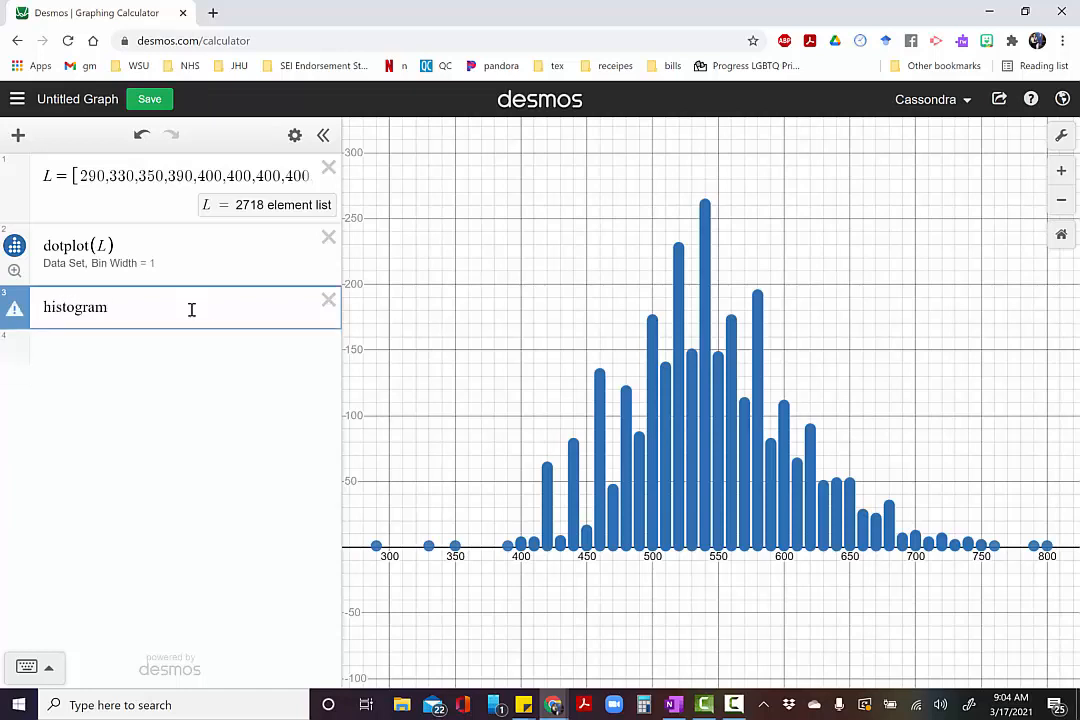
text((L)
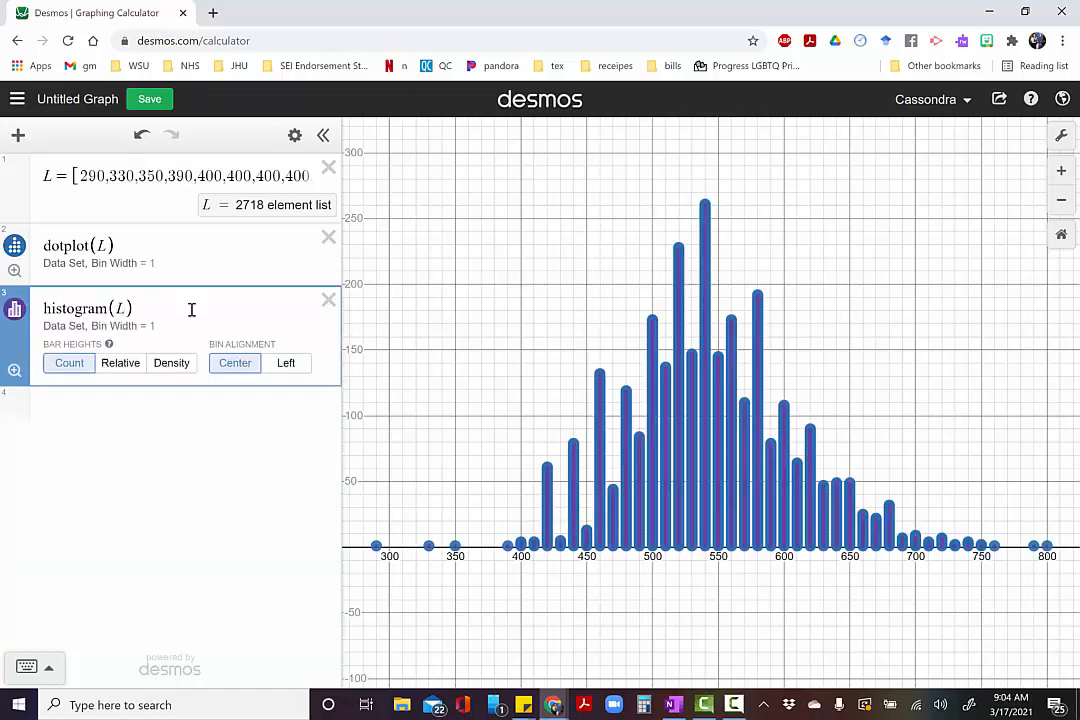
click(16, 246)
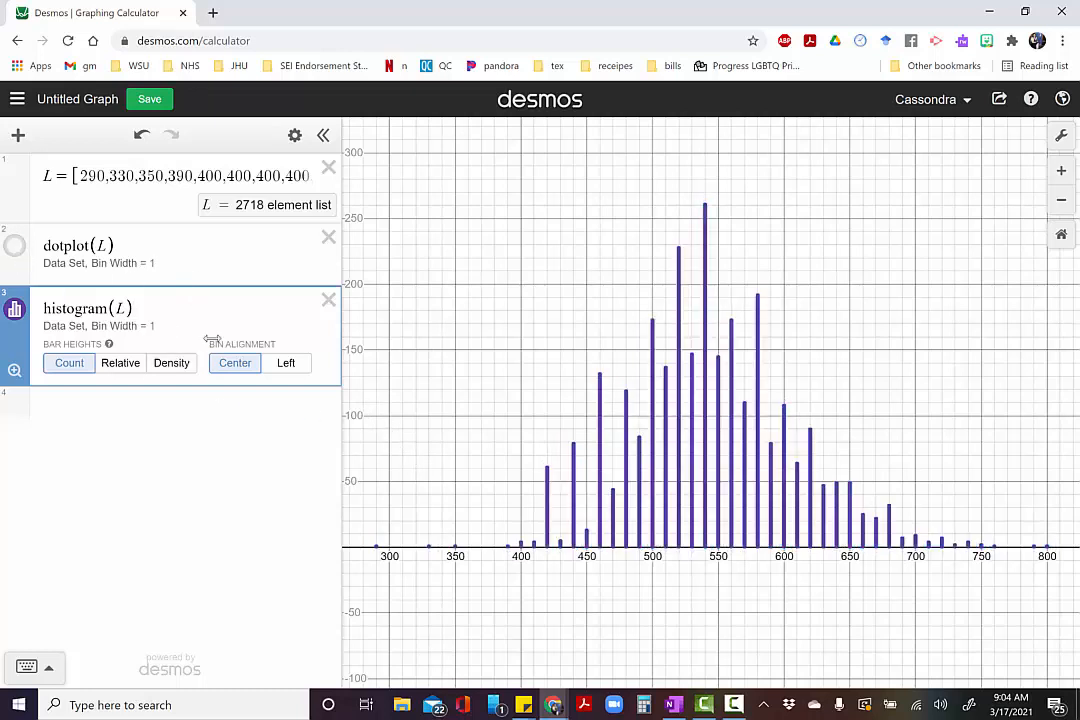
- Hide the histogram and add a box plot of the data with boxplot(L), inspecting its box around 540
click(14, 309)
click(14, 410)
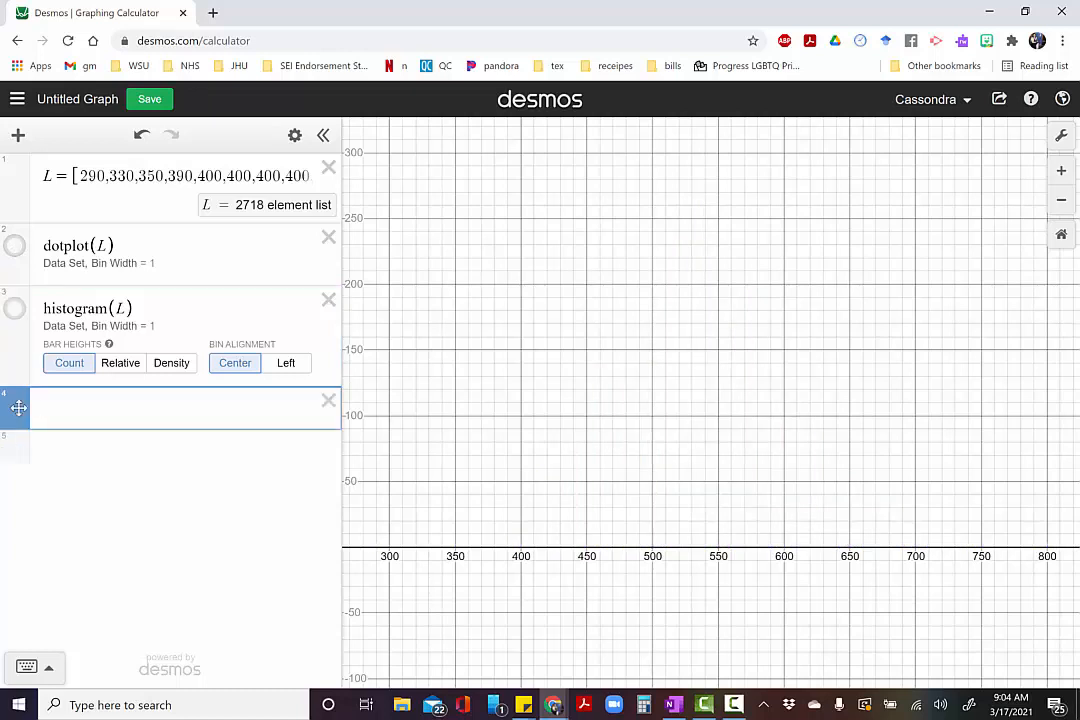
text(boxplot(L))
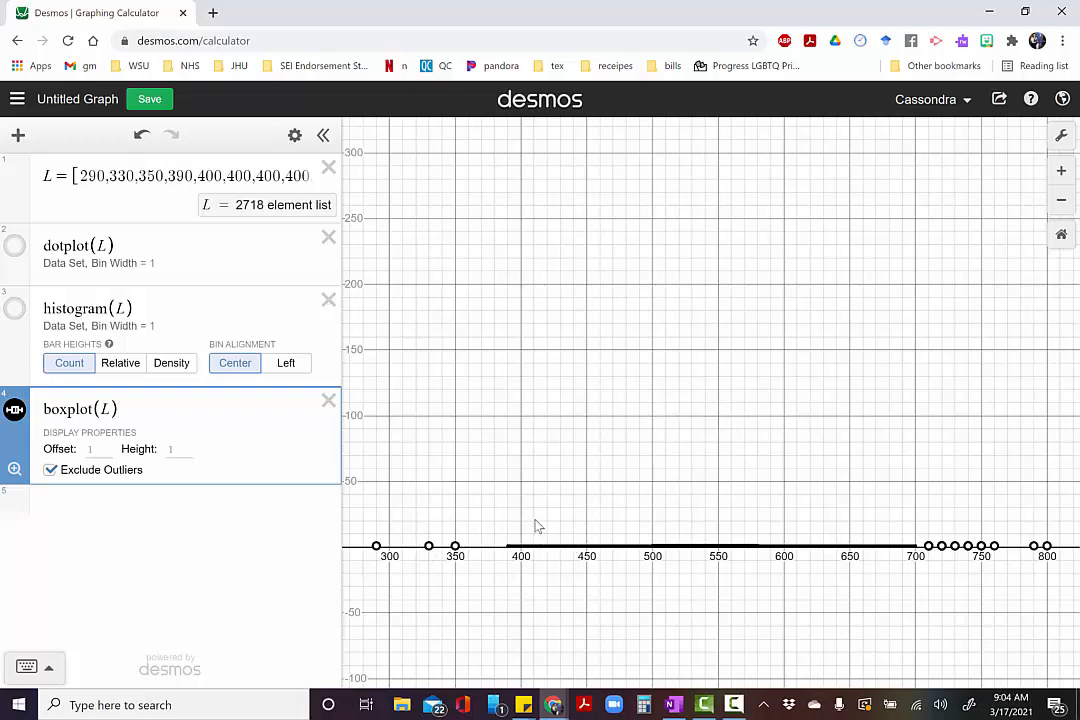
scroll(685, 566, up, 10)
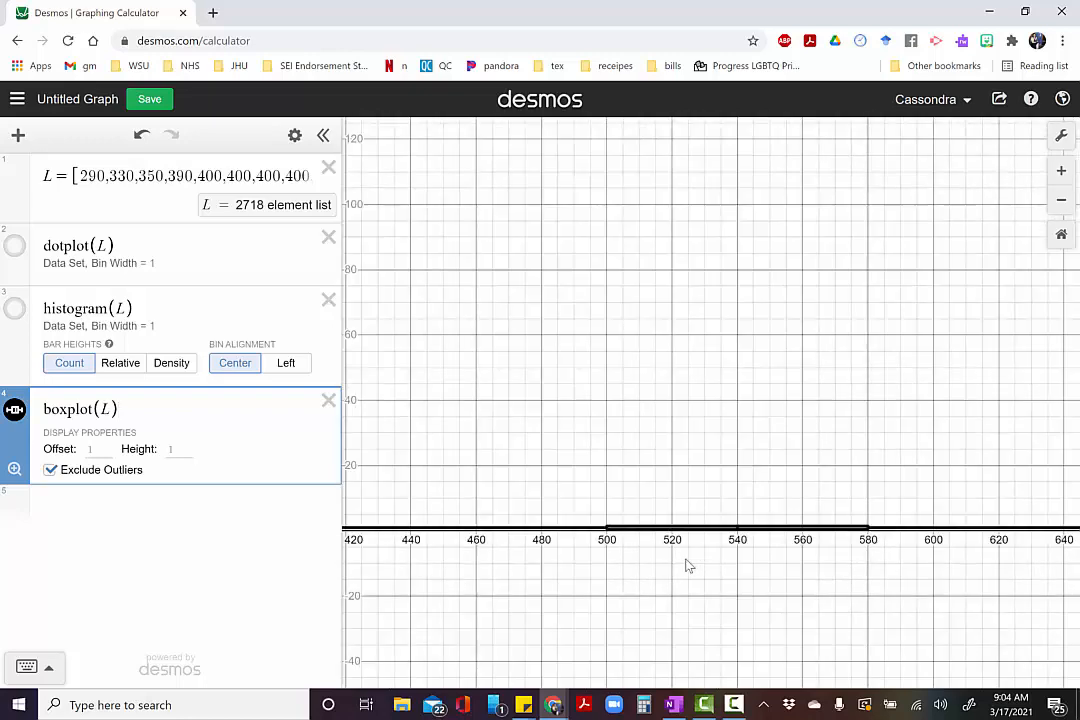
scroll(685, 566, up, 3)
scroll(904, 569, up, 2)
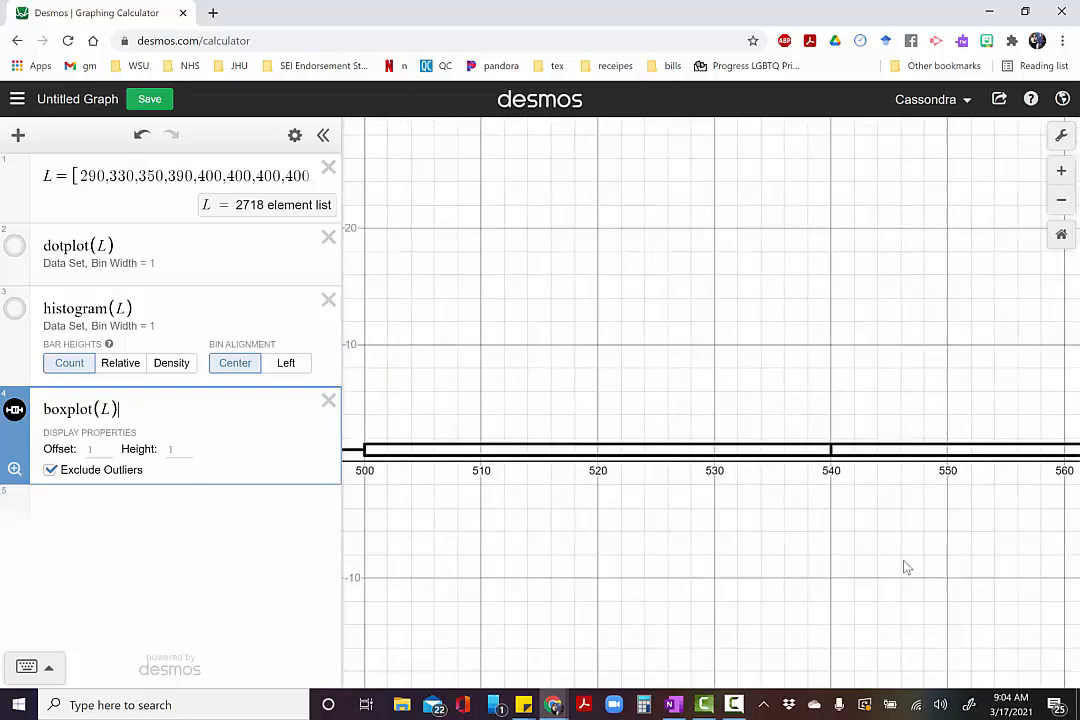
drag(904, 569, 744, 470)
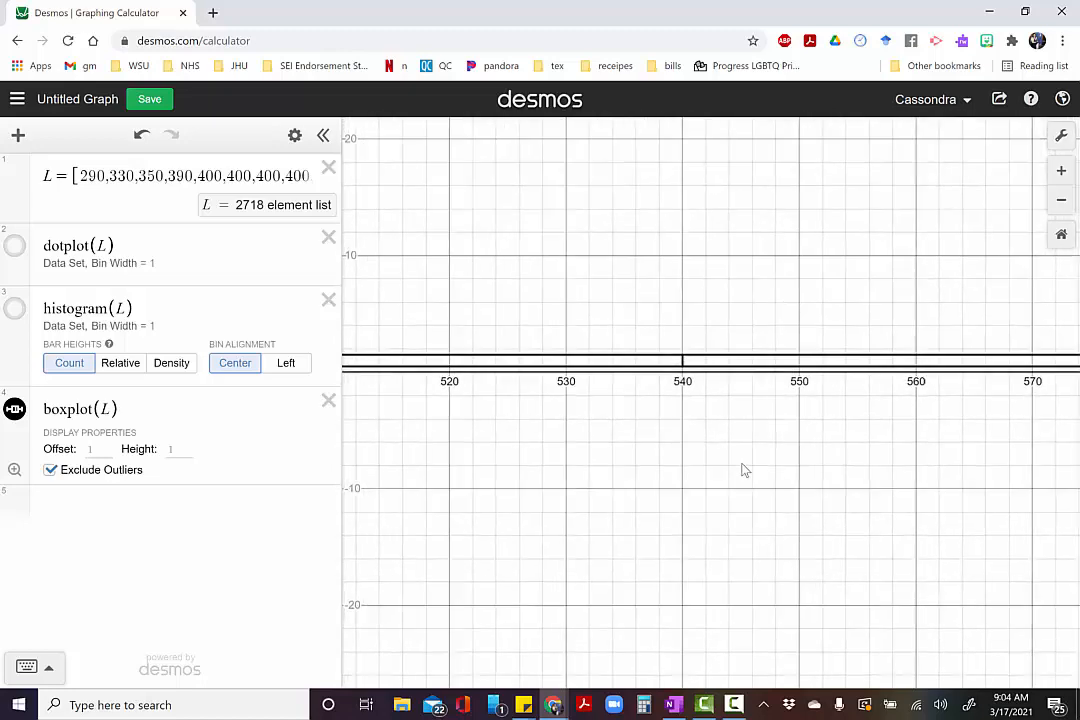
- Switch the dot plot, histogram and box plot on and off in different combinations, leaving all three displayed
click(15, 245)
click(14, 309)
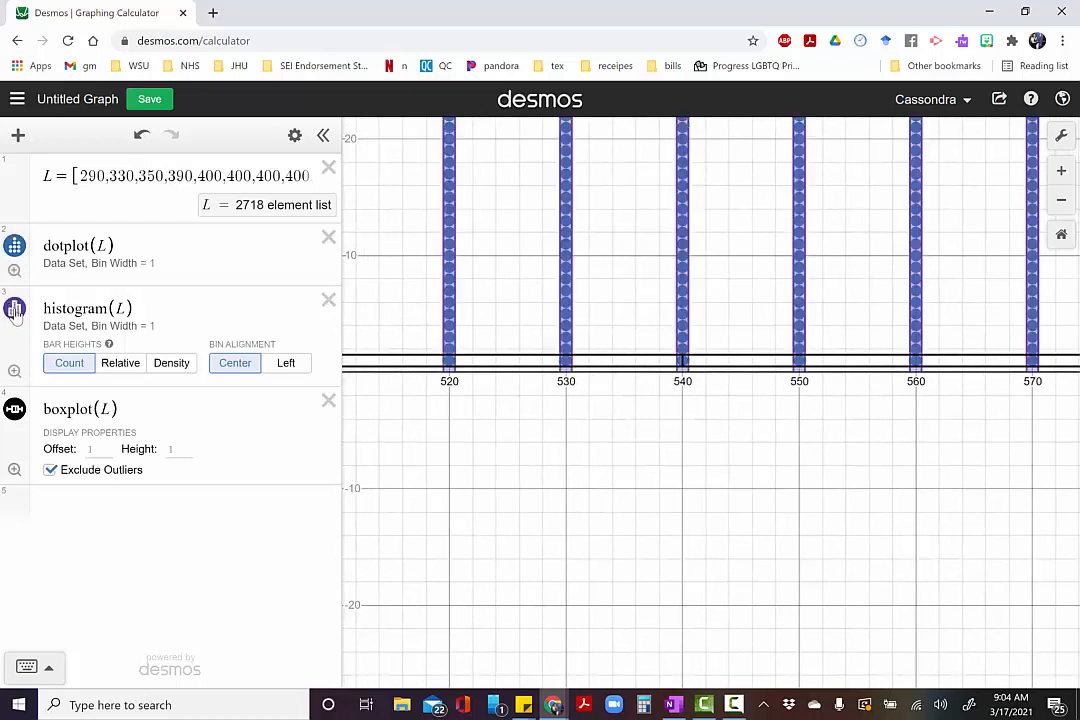
click(15, 245)
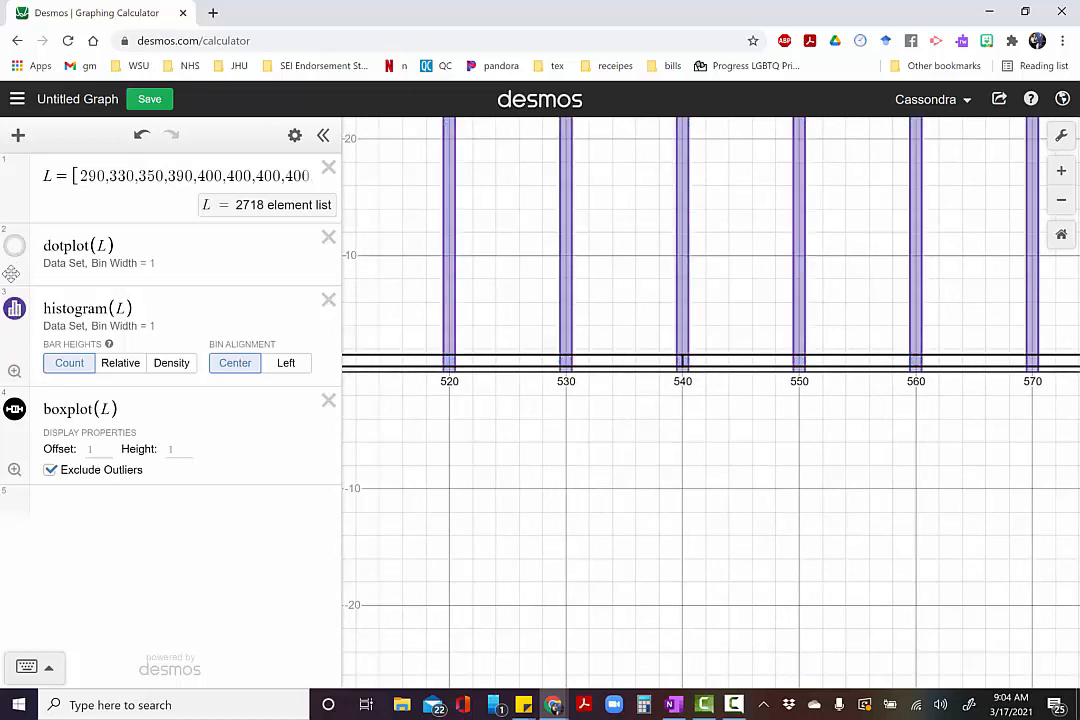
click(14, 309)
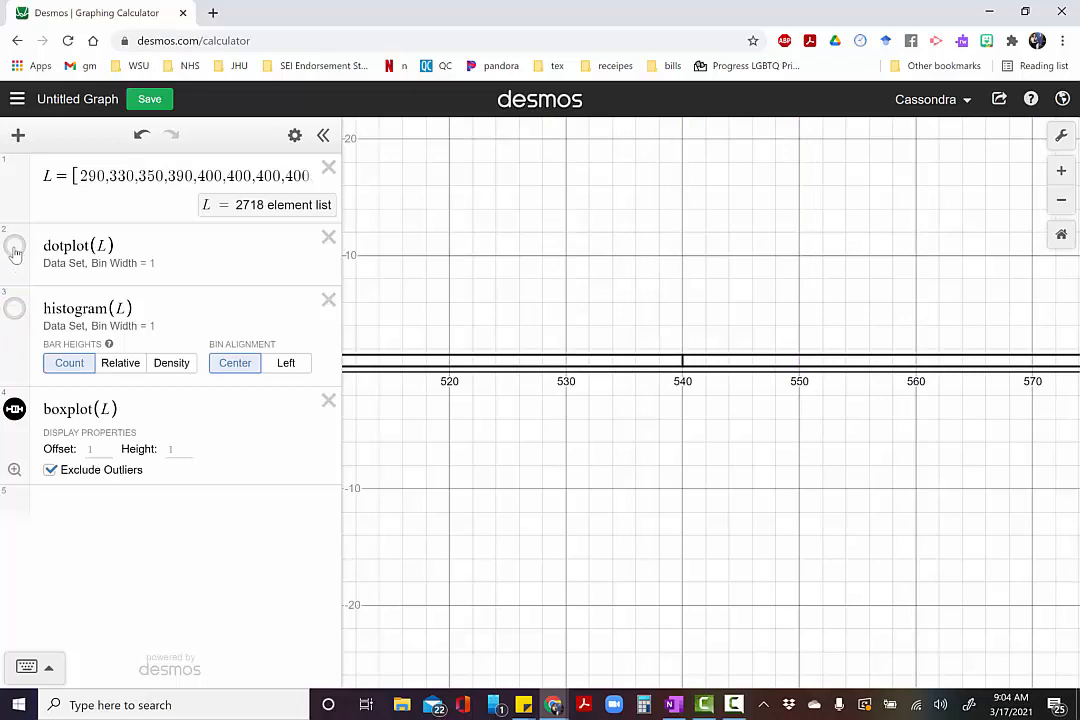
click(15, 245)
click(15, 409)
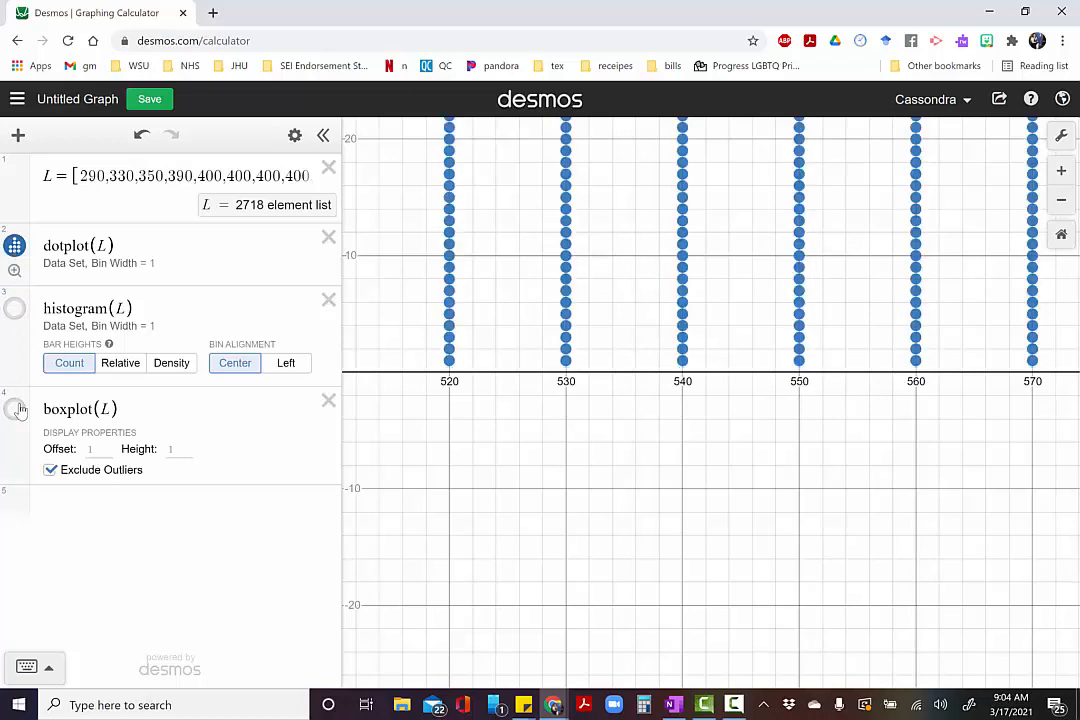
click(15, 409)
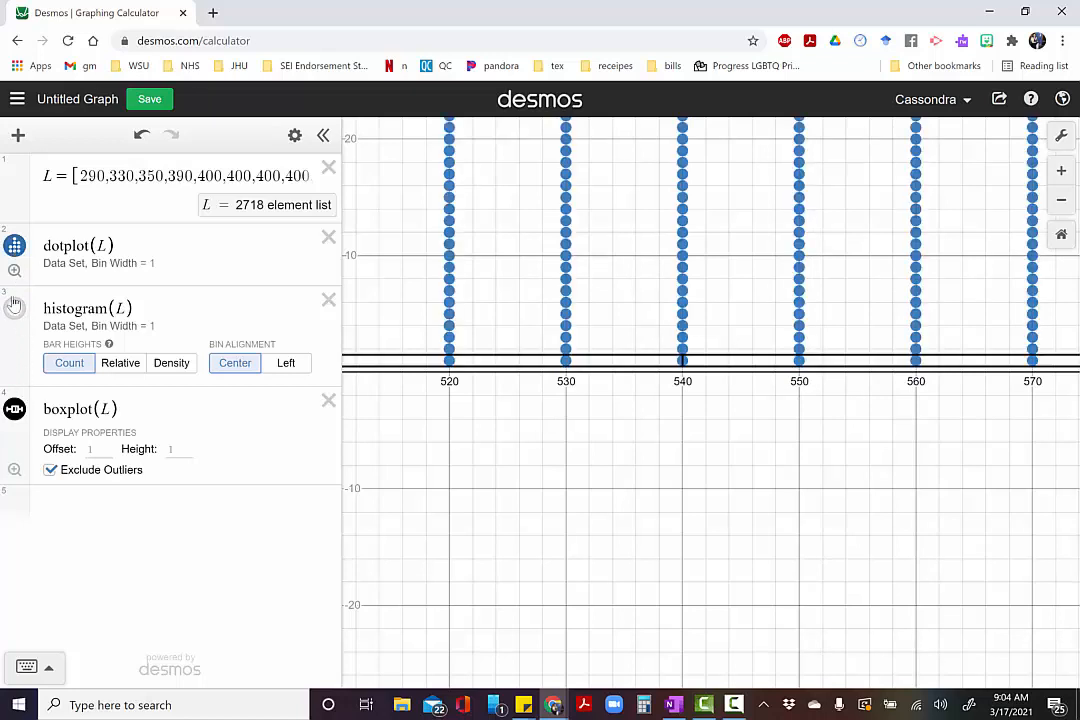
click(14, 309)
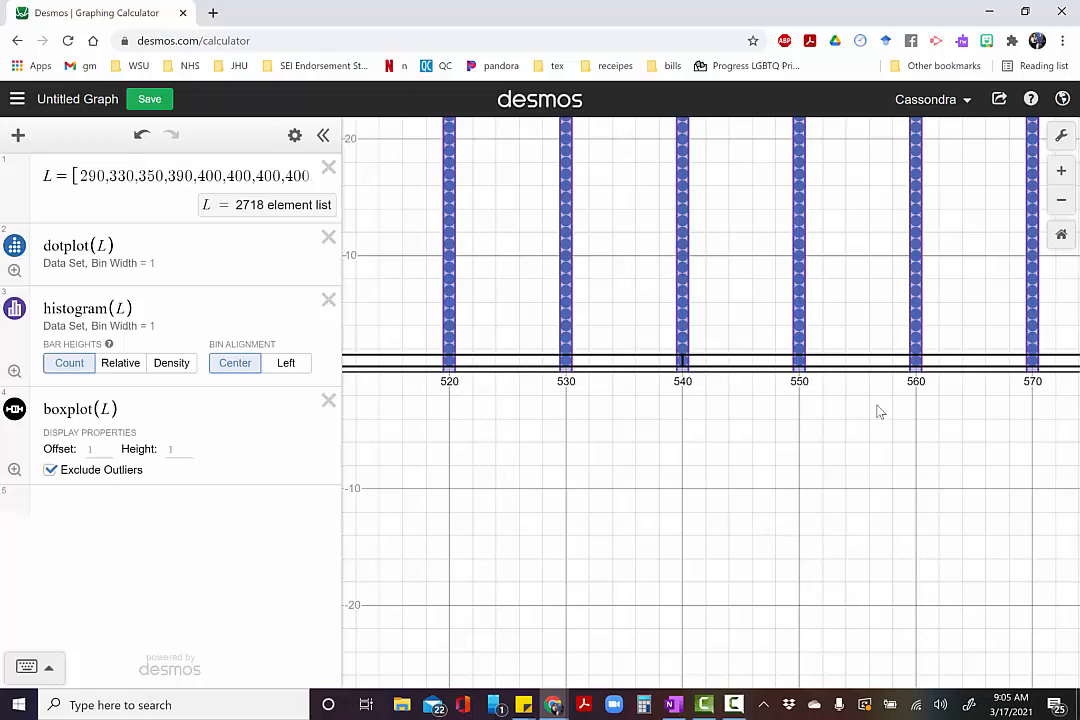
mouse_move(553, 705)
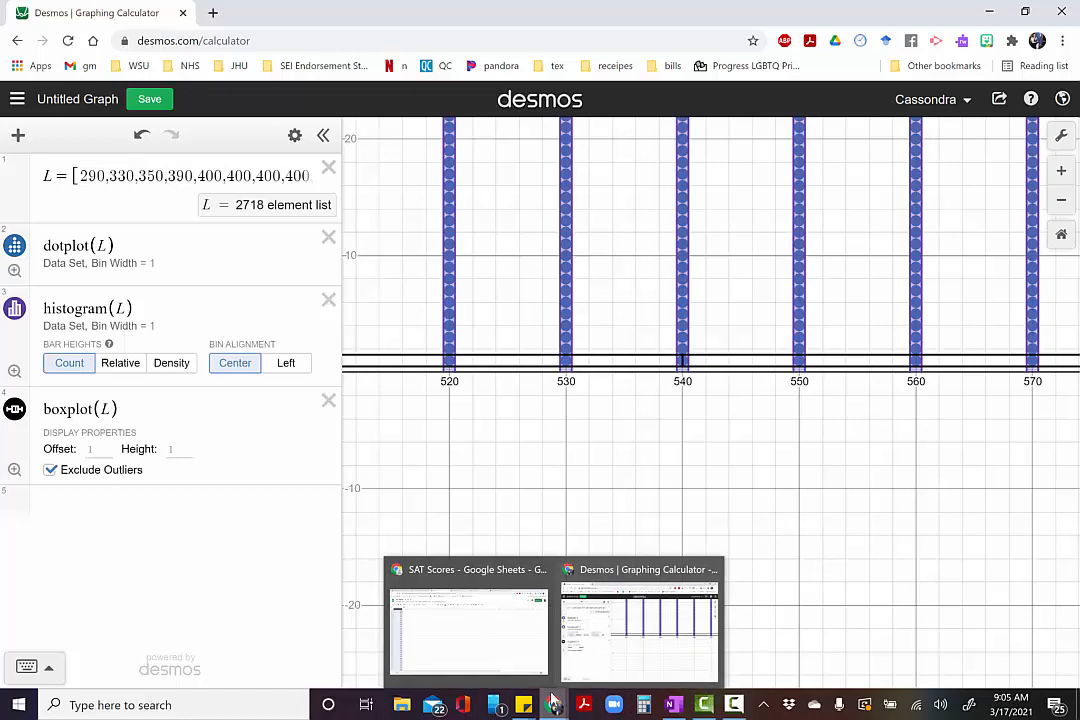
click(603, 667)
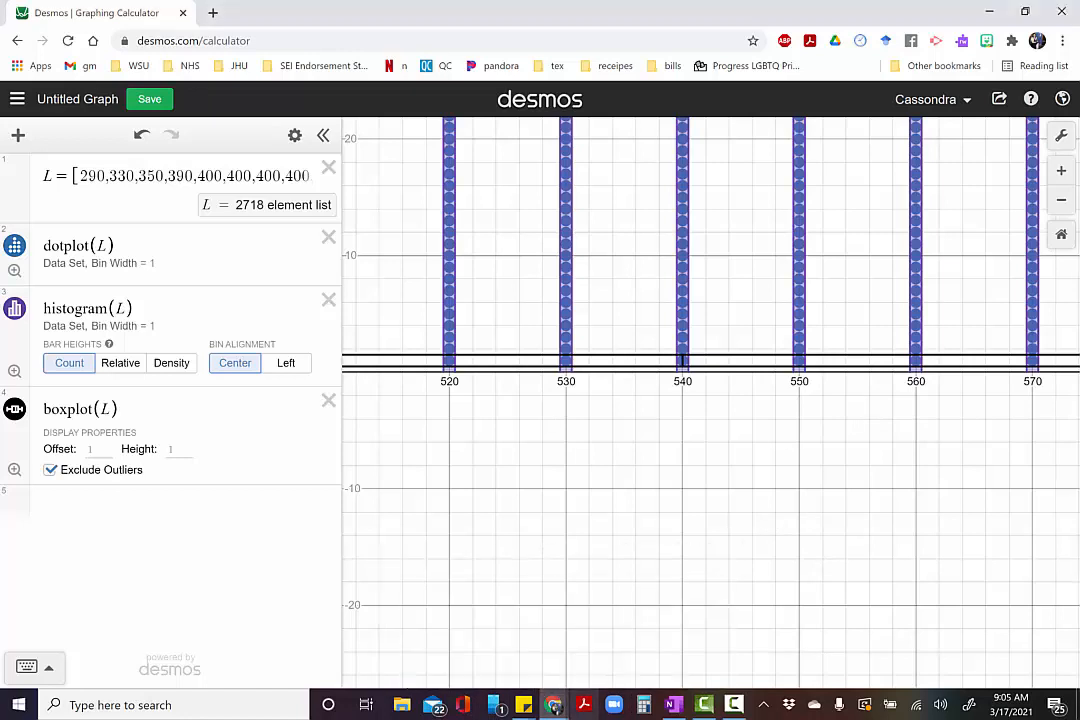
- Open the saved graph STATS Tools
click(17, 99)
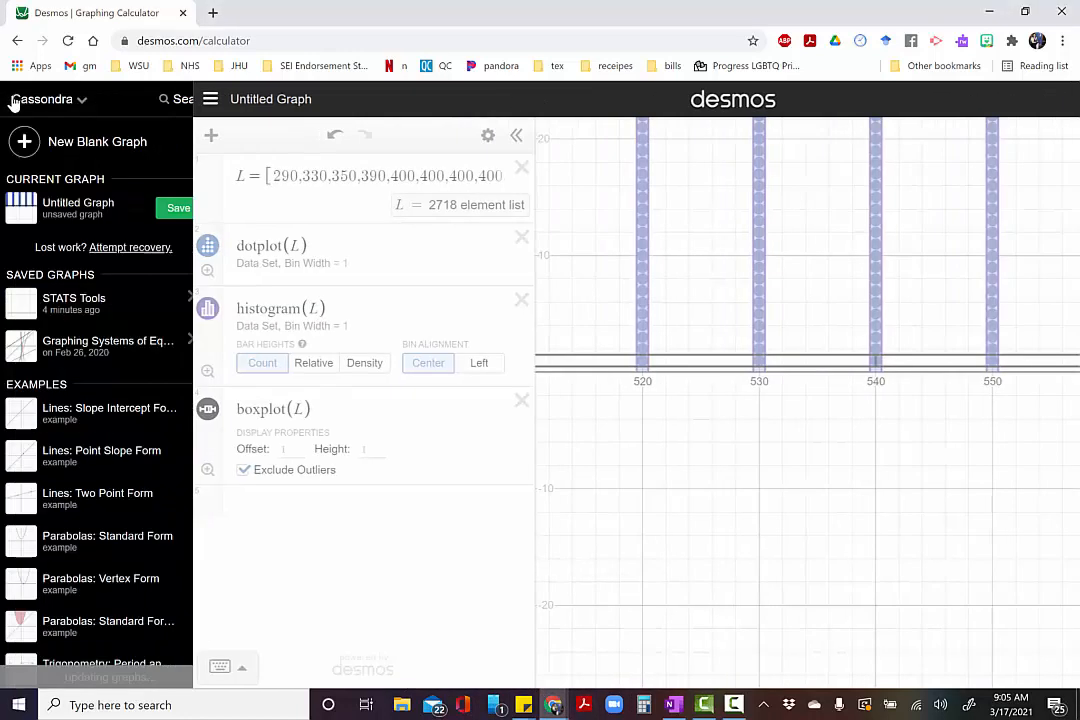
click(35, 306)
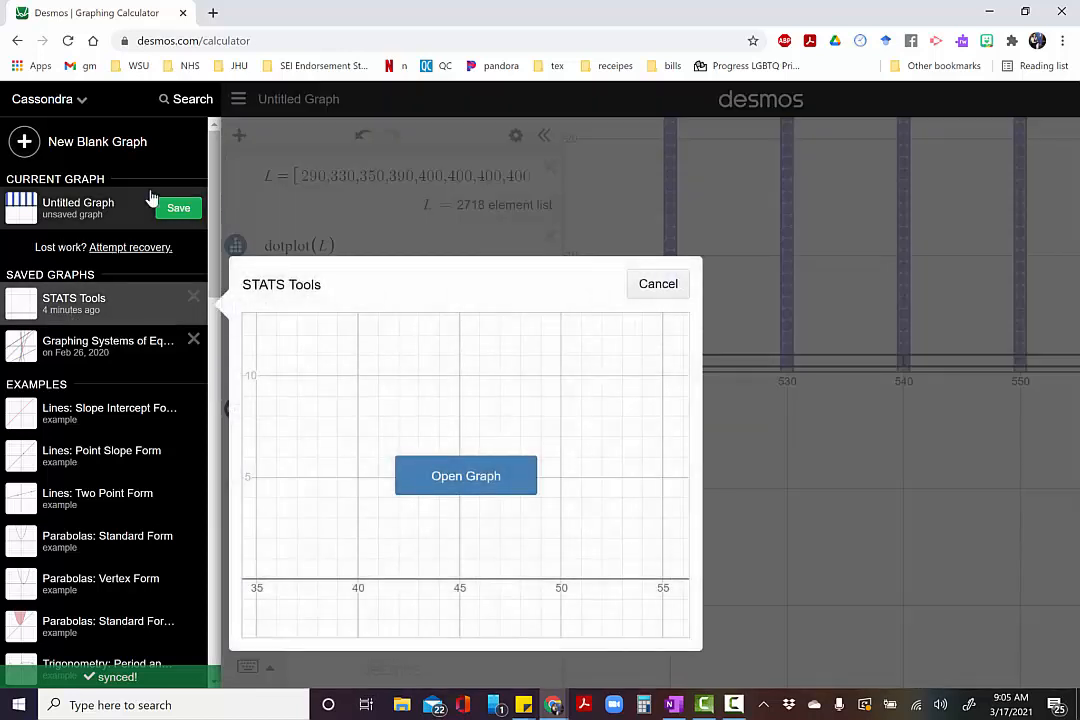
click(472, 484)
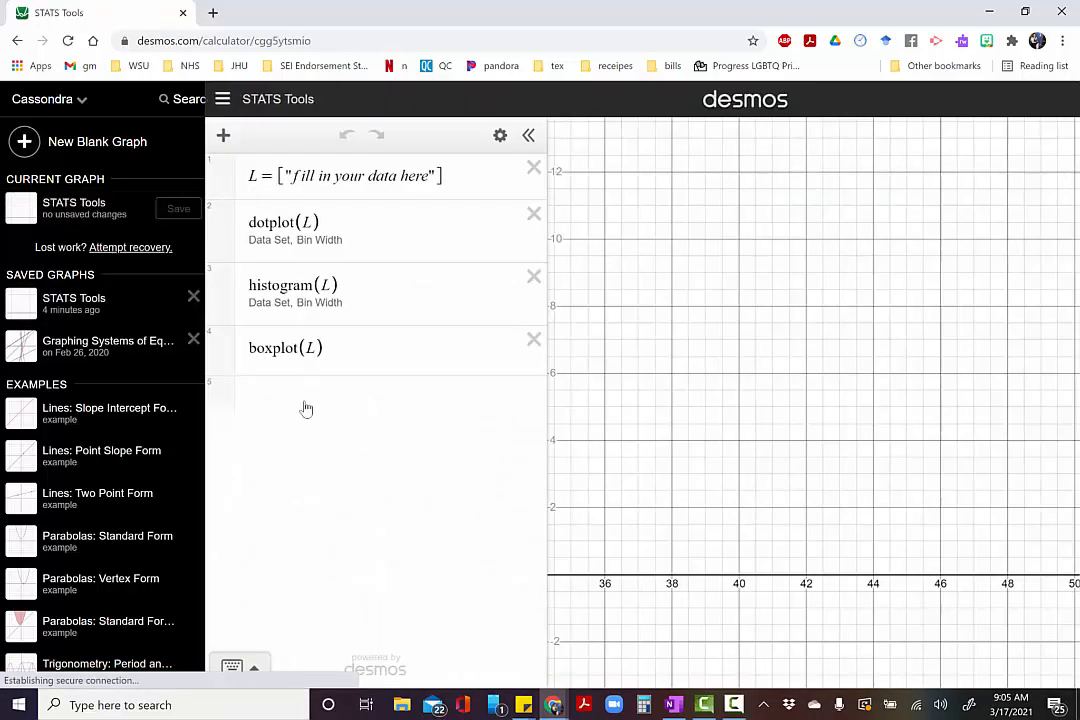
- Paste the copied data list beginning 36,37,38 into the definition of L, where the placeholder text stands
click(236, 176)
drag(236, 176, 137, 178)
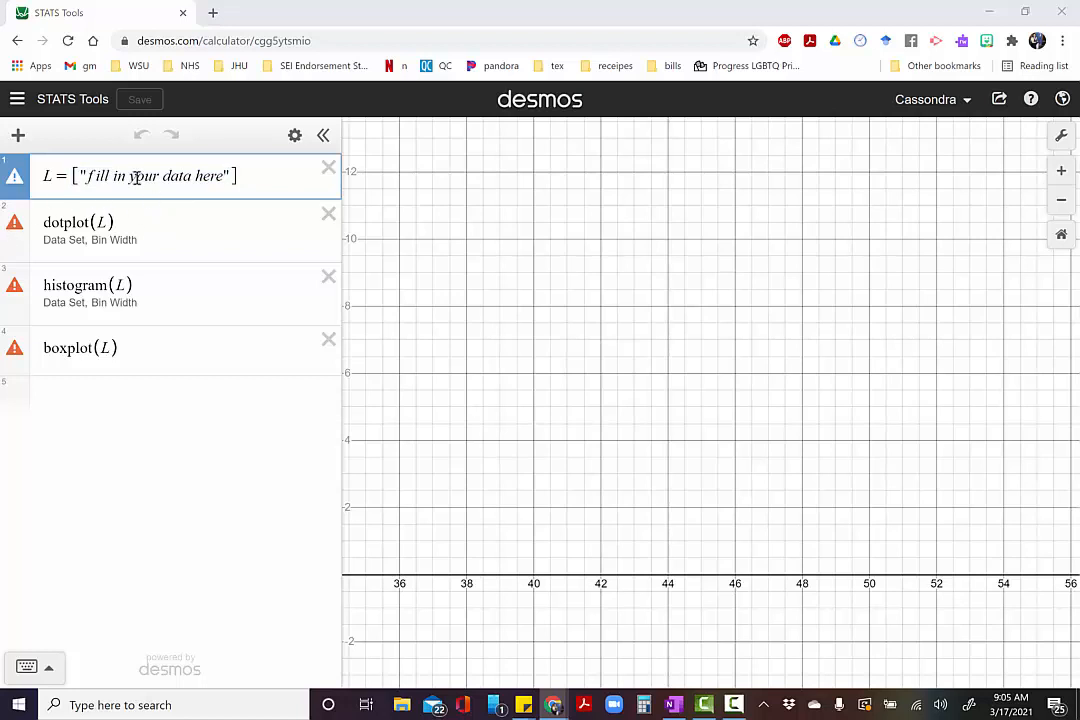
drag(234, 176, 102, 188)
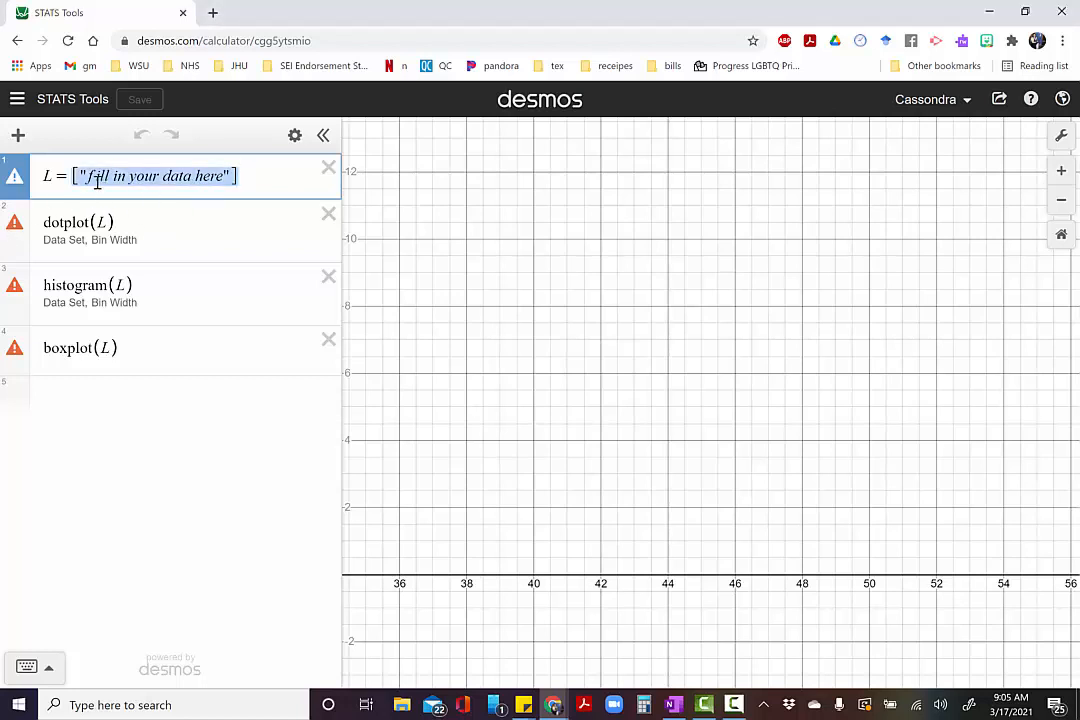
right_click(98, 185)
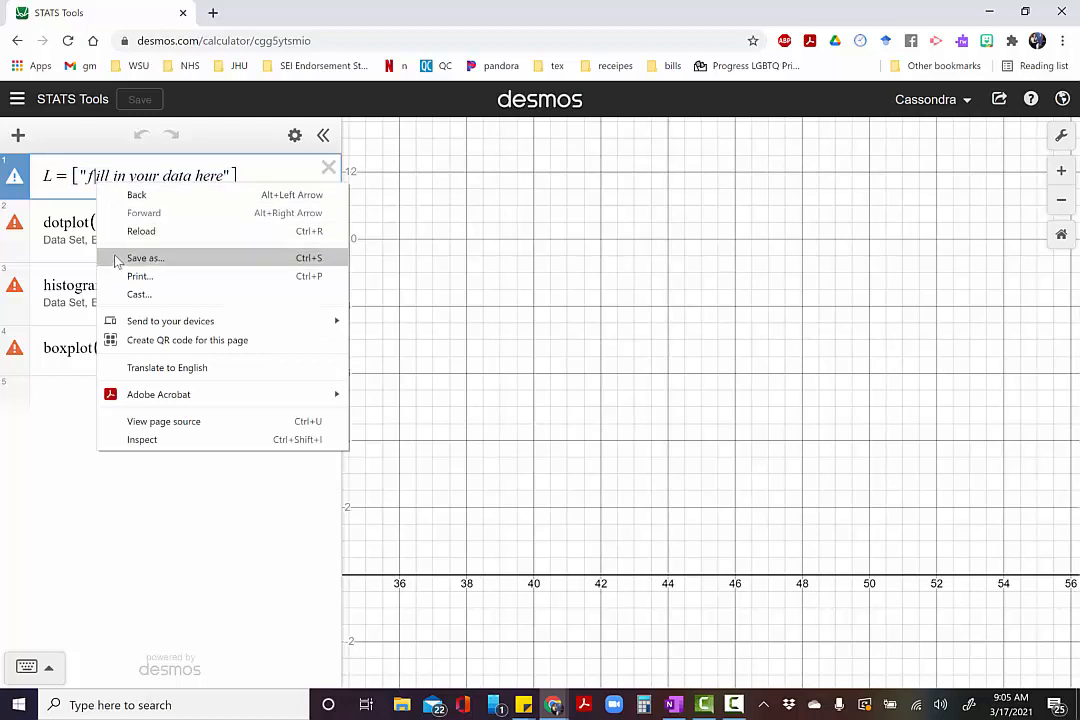
click(70, 179)
drag(70, 176, 136, 177)
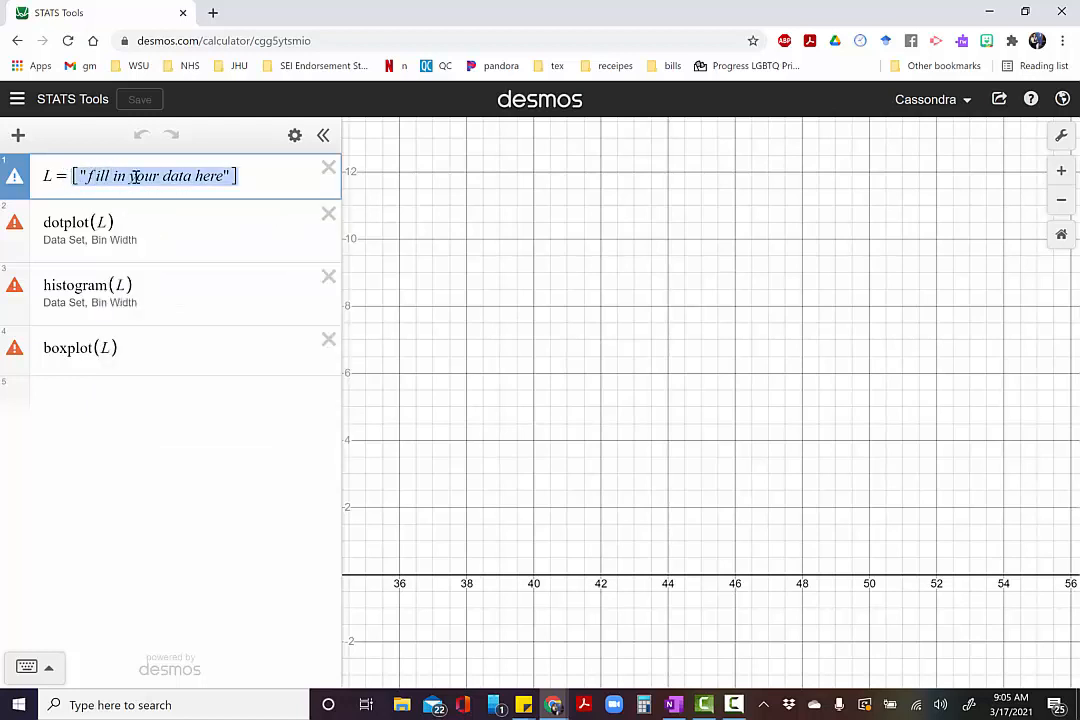
key(ctrl+v)
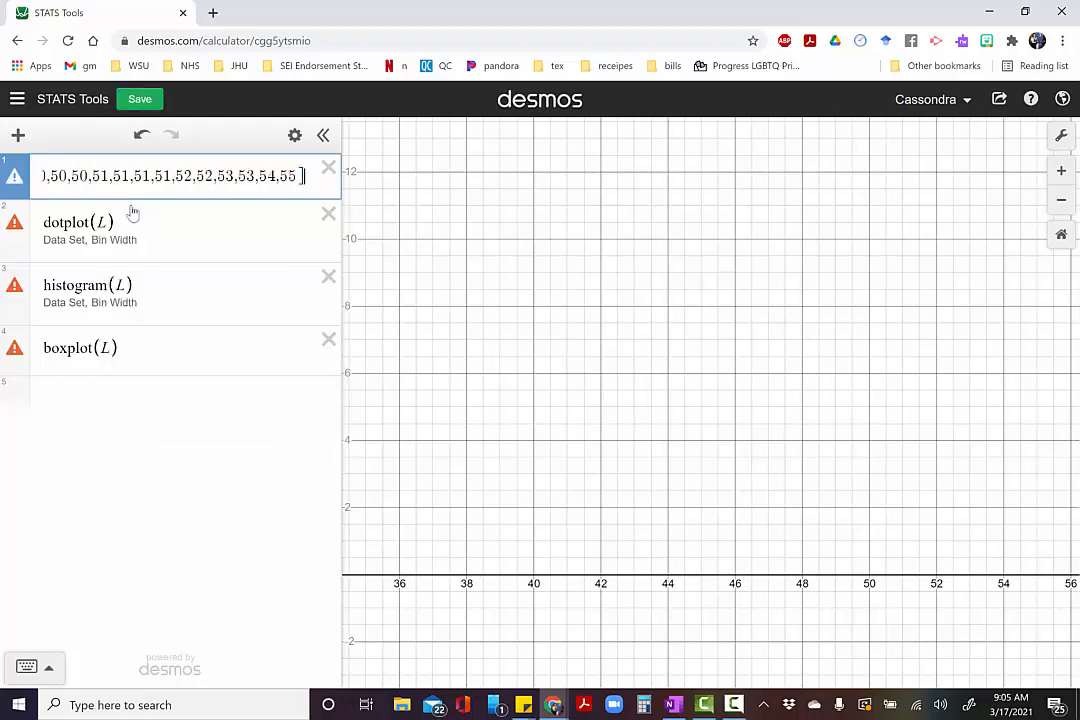
click(130, 233)
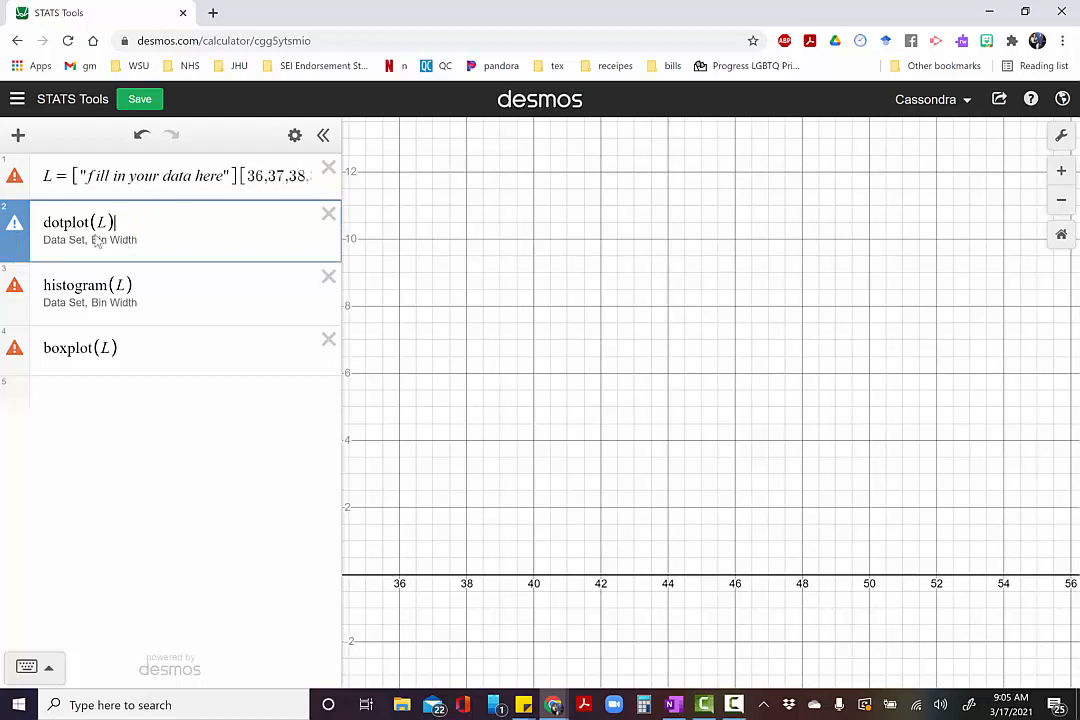
- Delete the placeholder ["fill in your data here"] in front of the pasted list in the definition of L
click(240, 176)
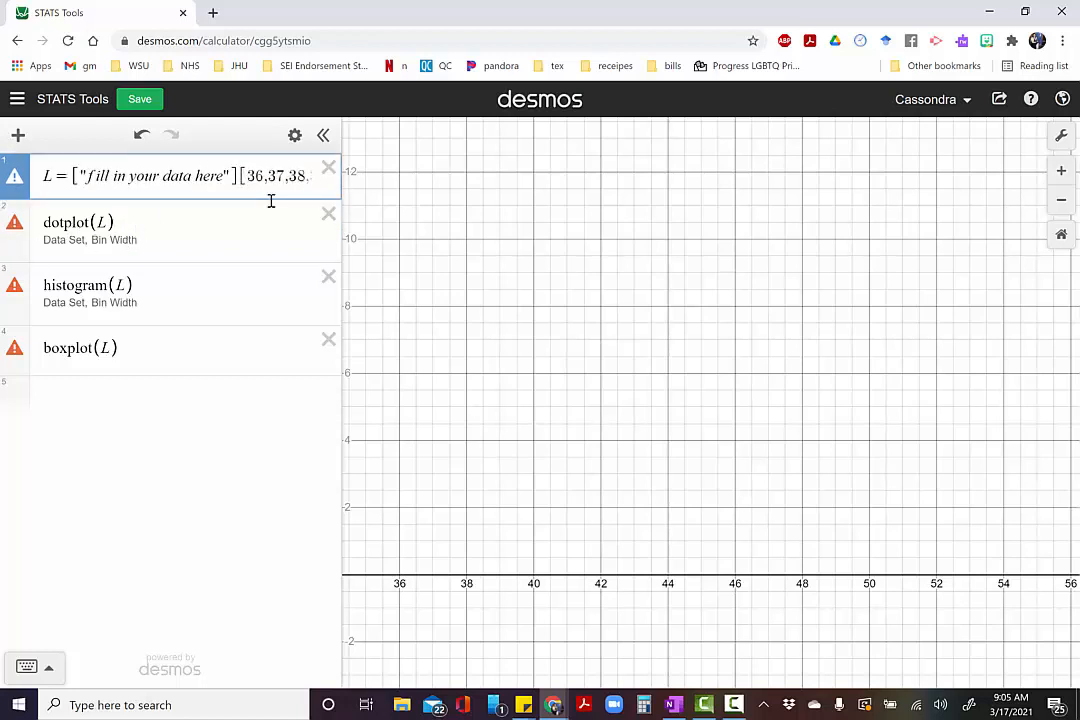
key(BackSpace)
key(BackSpace)
key(BackSpace)
key(BackSpace)
key(BackSpace)
key(BackSpace)
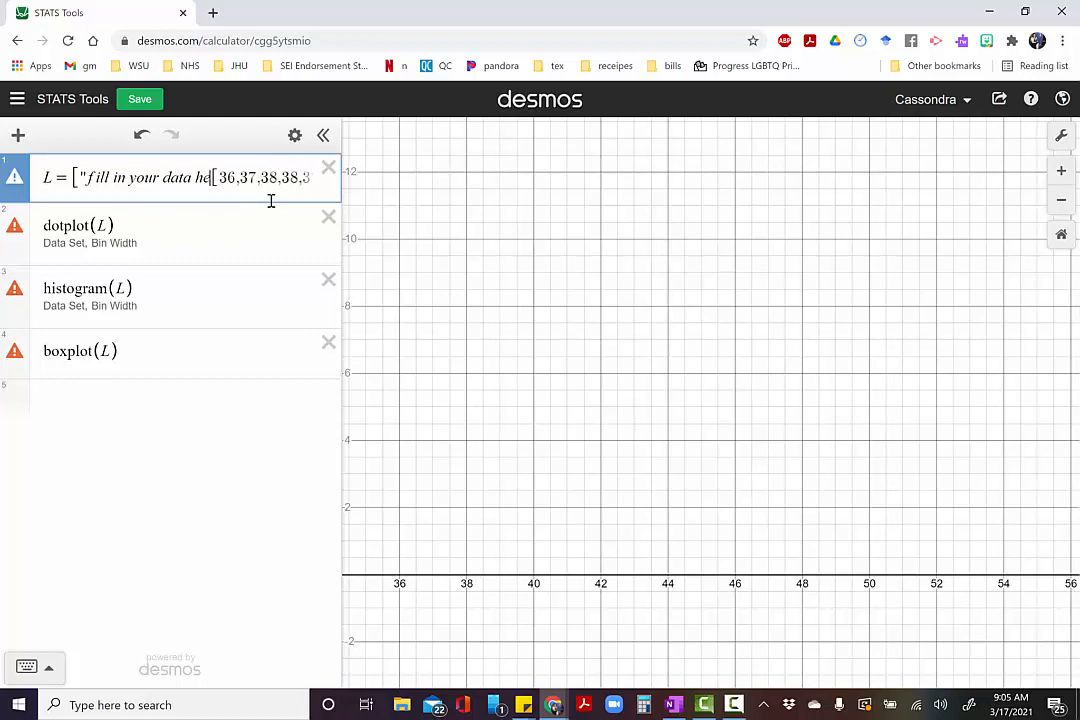
key(BackSpace)
key(BackSpace)
key(BackSpace)
key(BackSpace)
key(BackSpace)
key(BackSpace)
key(BackSpace)
key(BackSpace)
key(BackSpace)
key(BackSpace)
key(BackSpace)
key(BackSpace)
key(BackSpace)
key(BackSpace)
key(BackSpace)
key(BackSpace)
key(BackSpace)
key(BackSpace)
key(BackSpace)
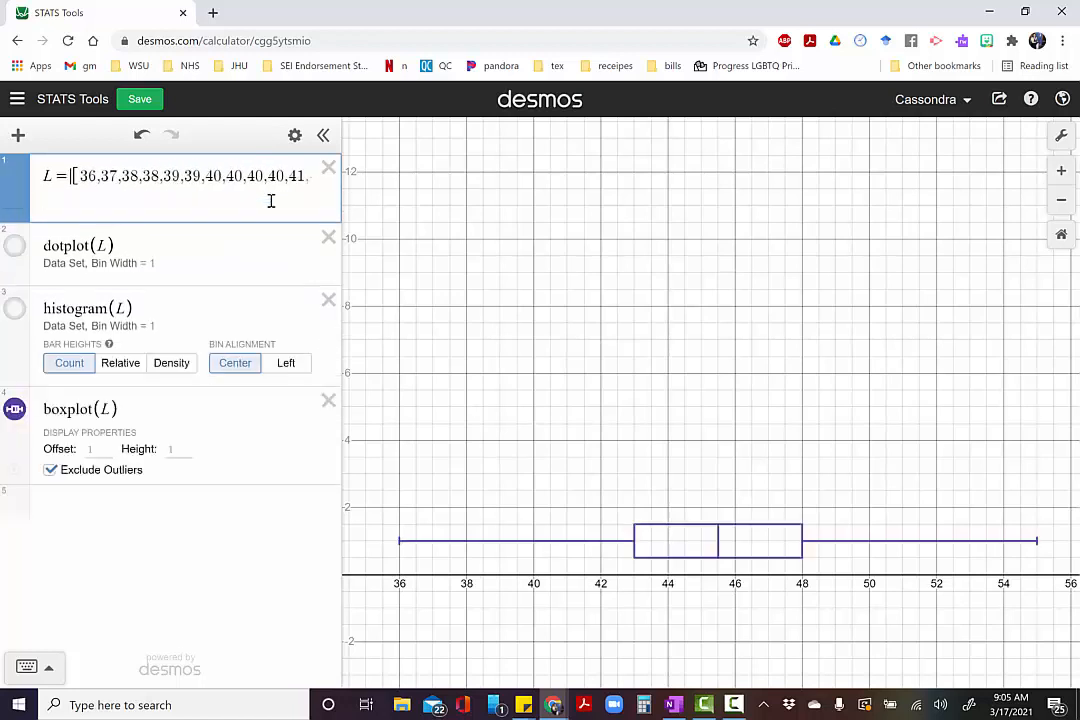
- Show the histogram and the dot plot of L together with the box plot
click(15, 308)
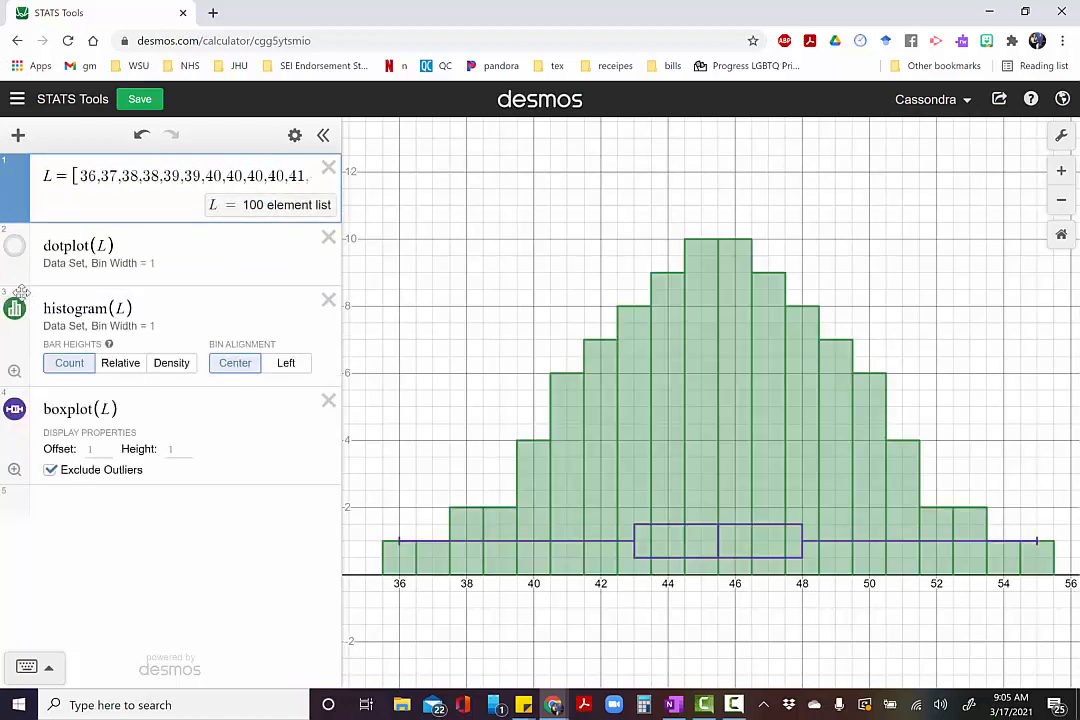
click(18, 252)
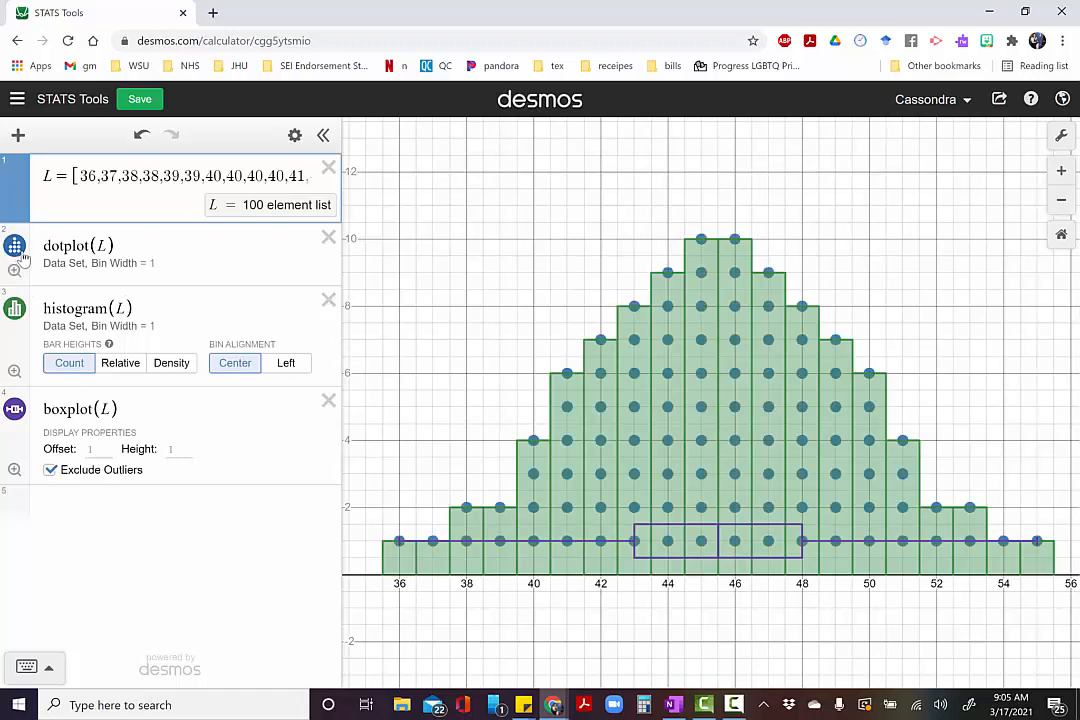